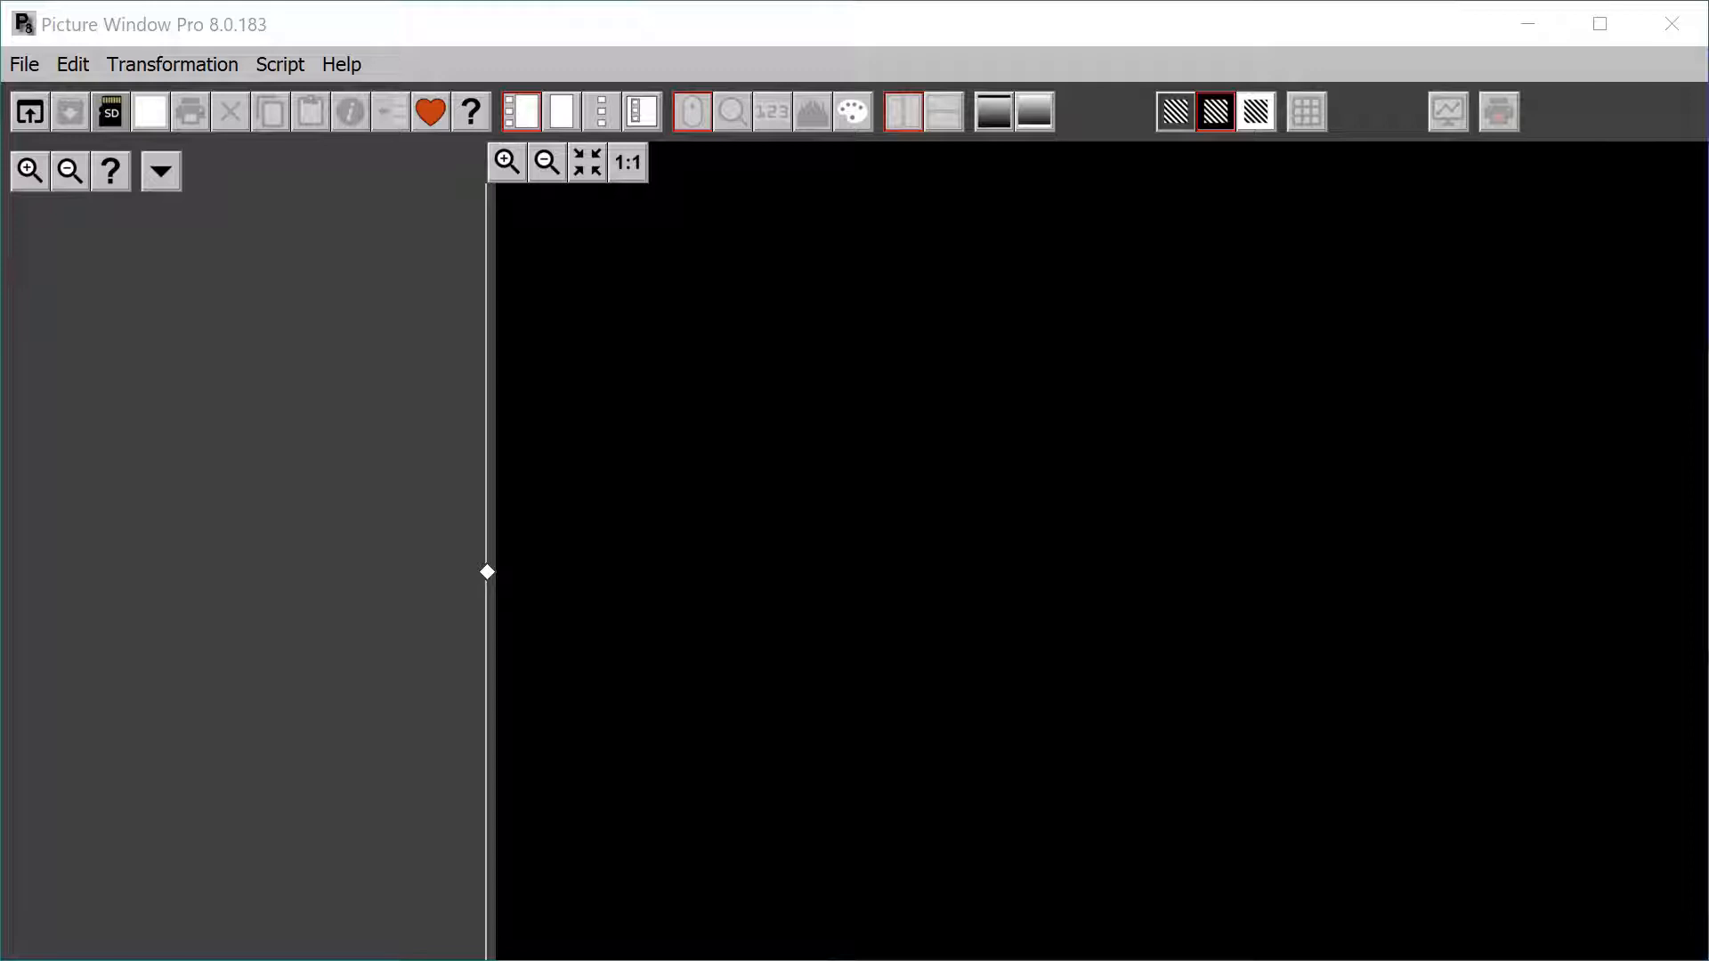
Step: Open the image IMG_5616_DxO v1.tif from the PWP8 images folder
click(24, 64)
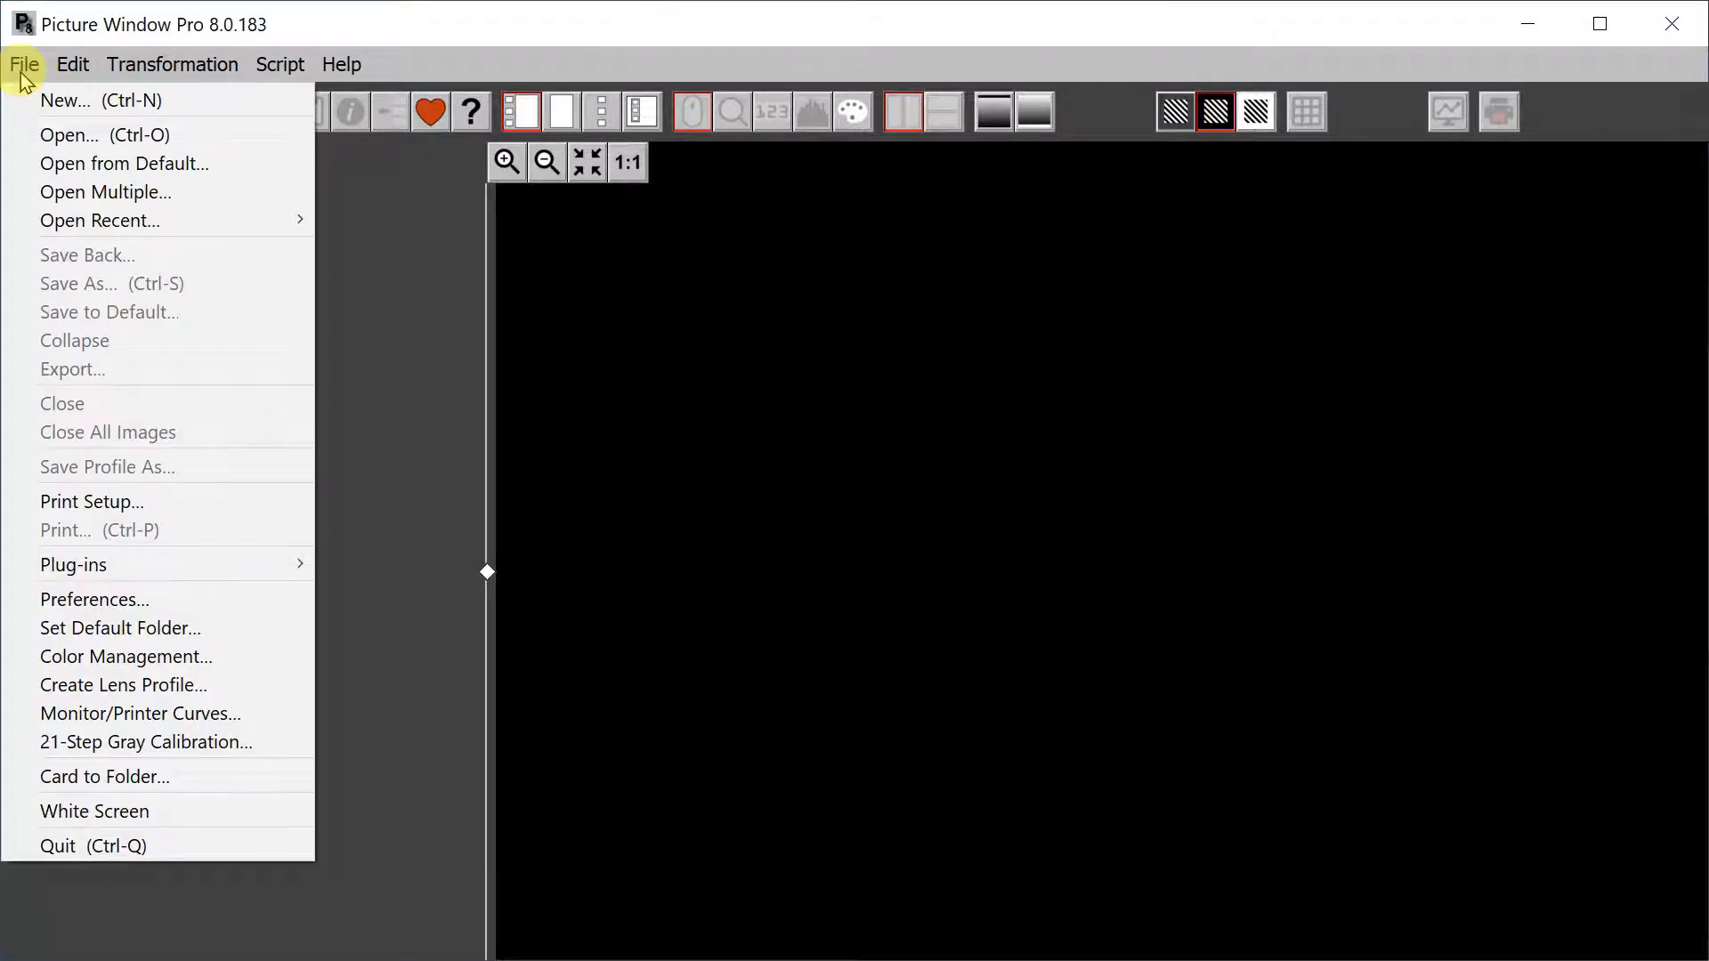
click(60, 138)
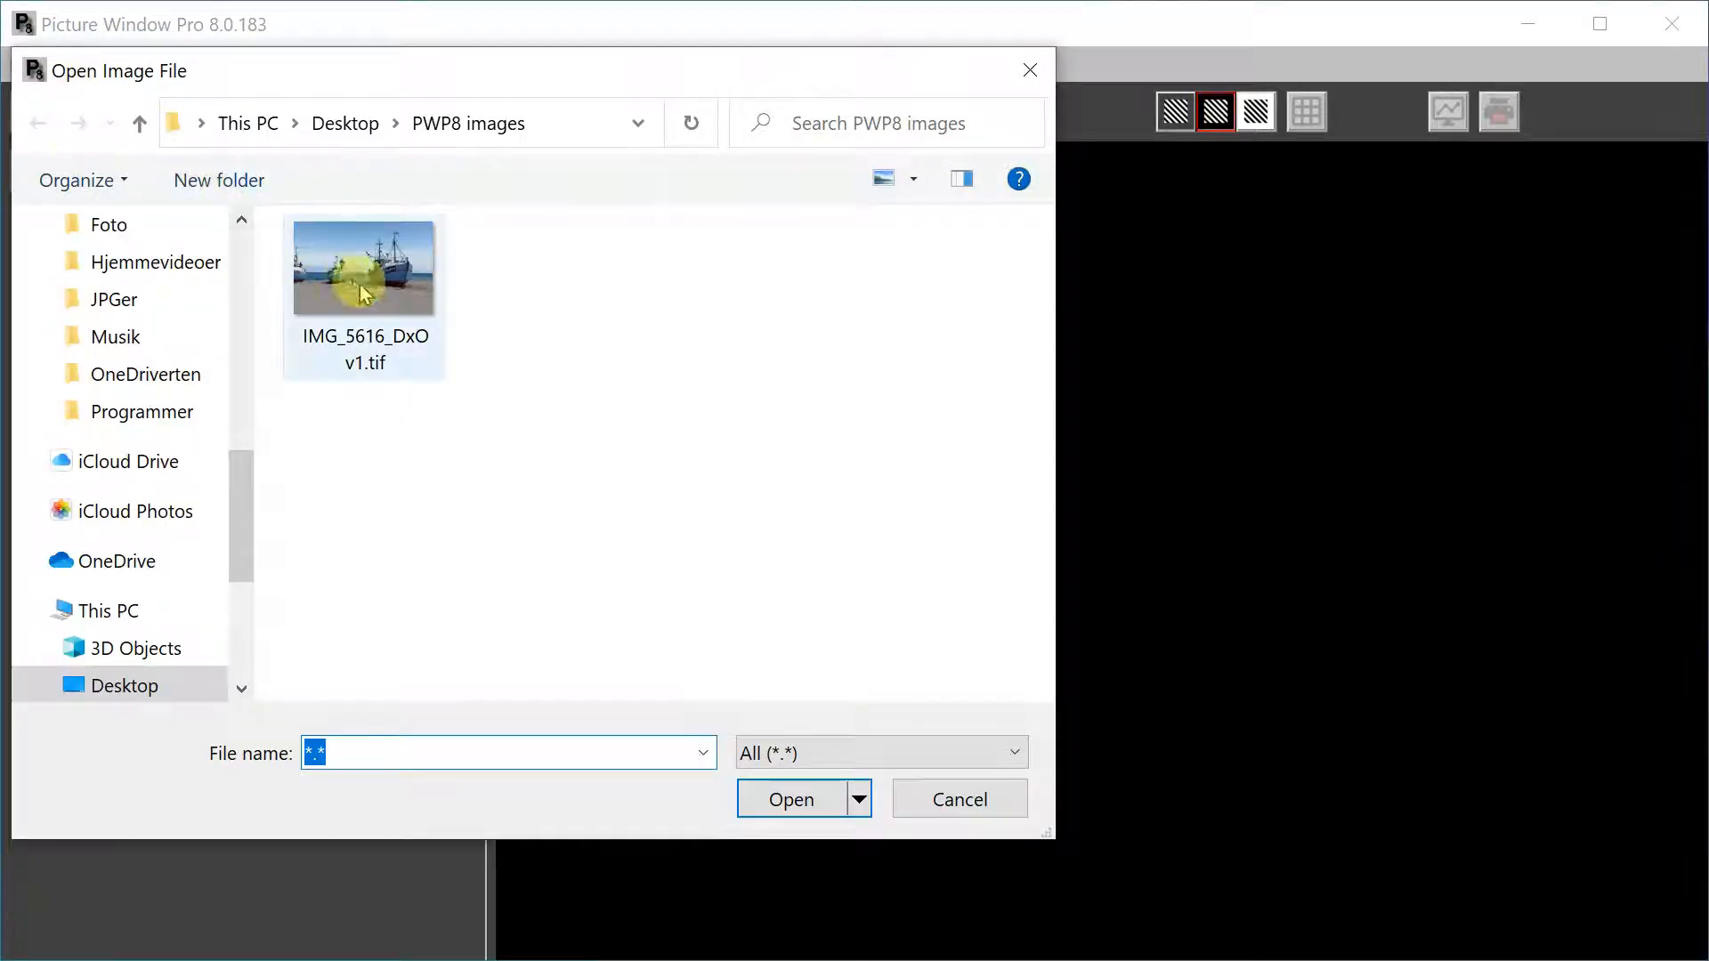
click(361, 294)
click(760, 795)
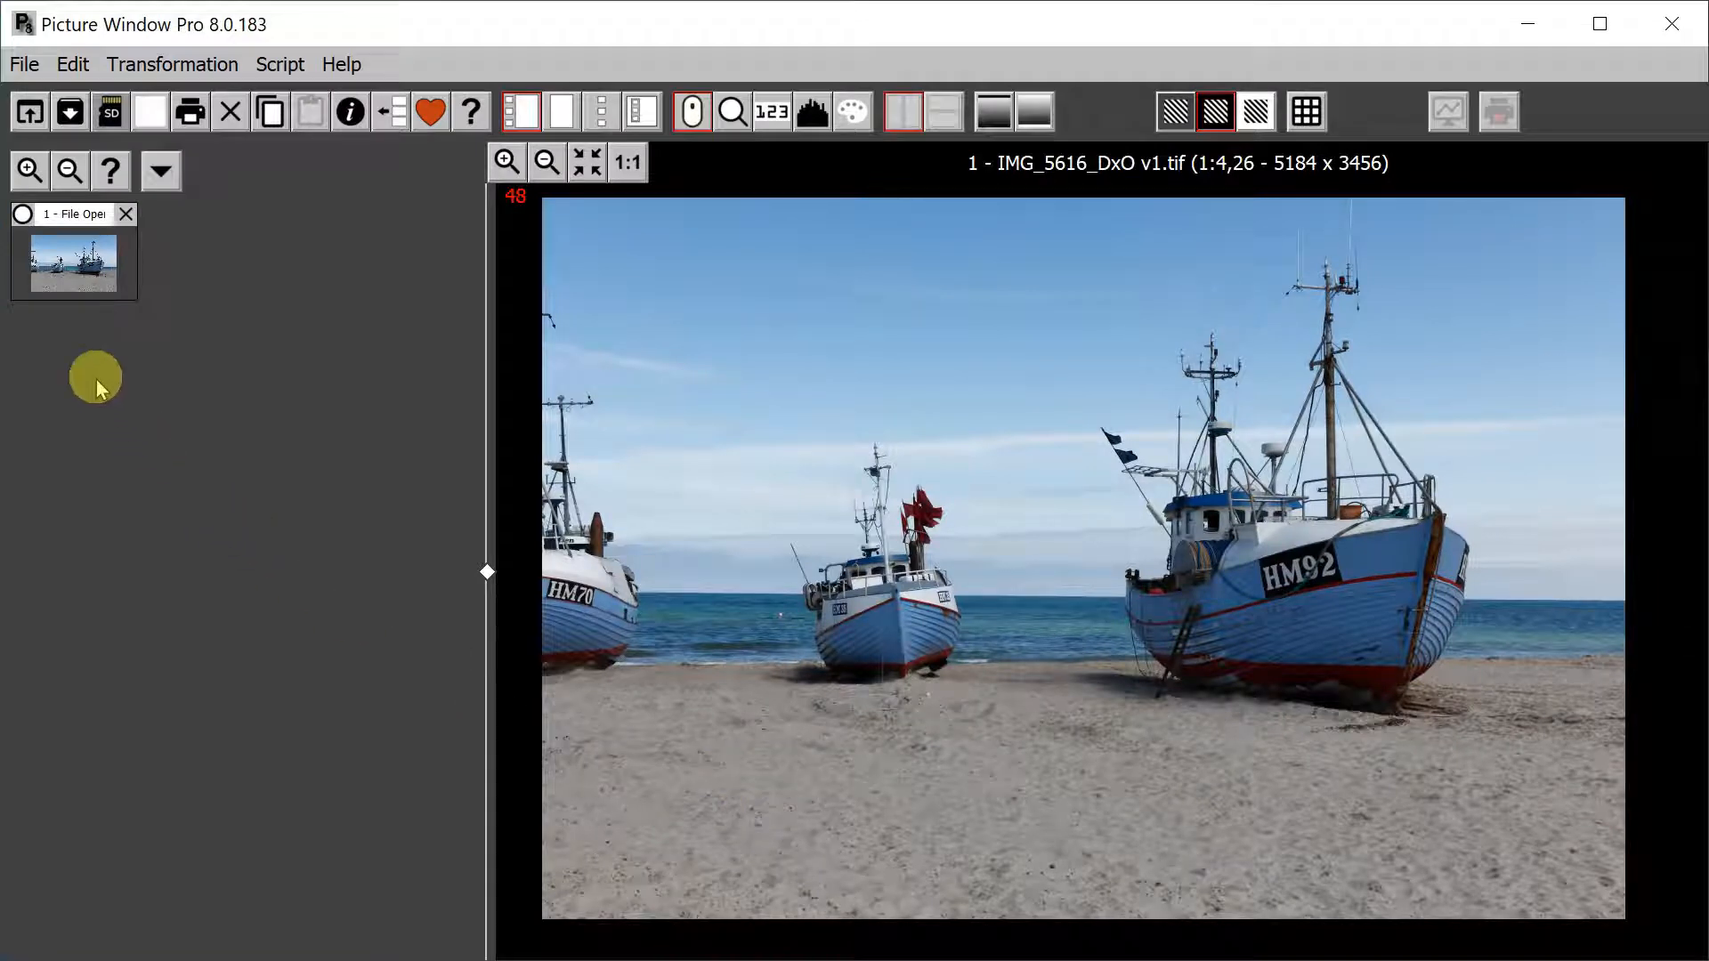
Step: Insert a splitter after the opened image and add a third branch to it
right_click(78, 220)
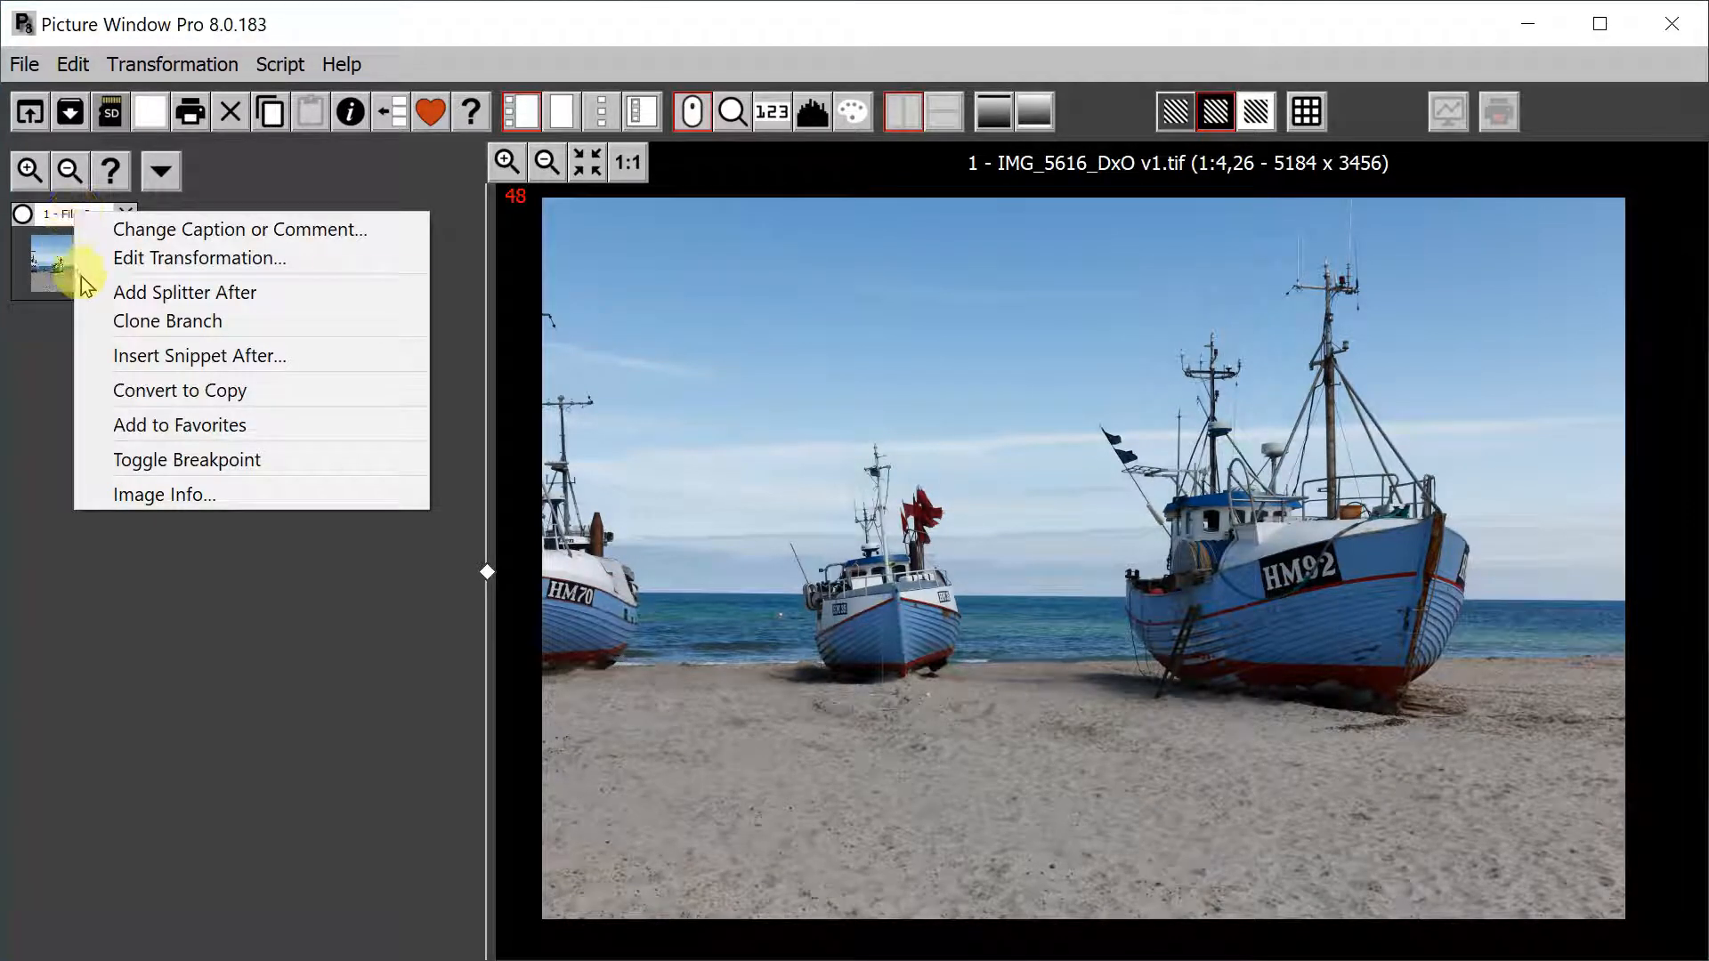
click(177, 298)
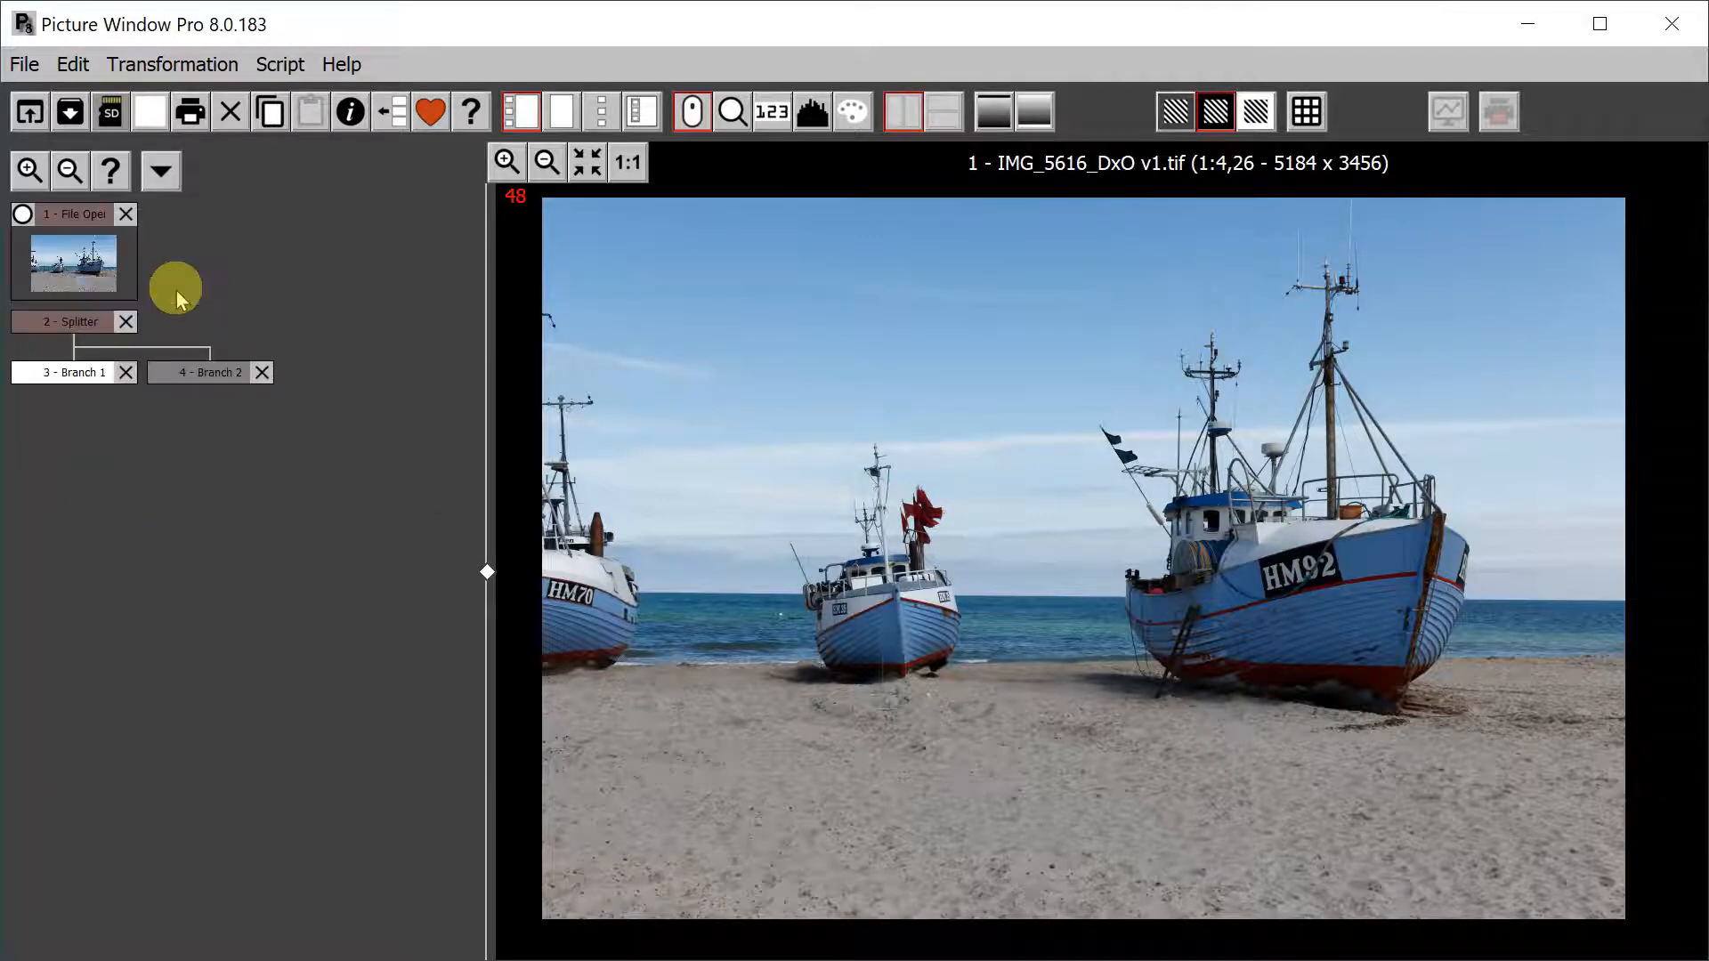
click(75, 322)
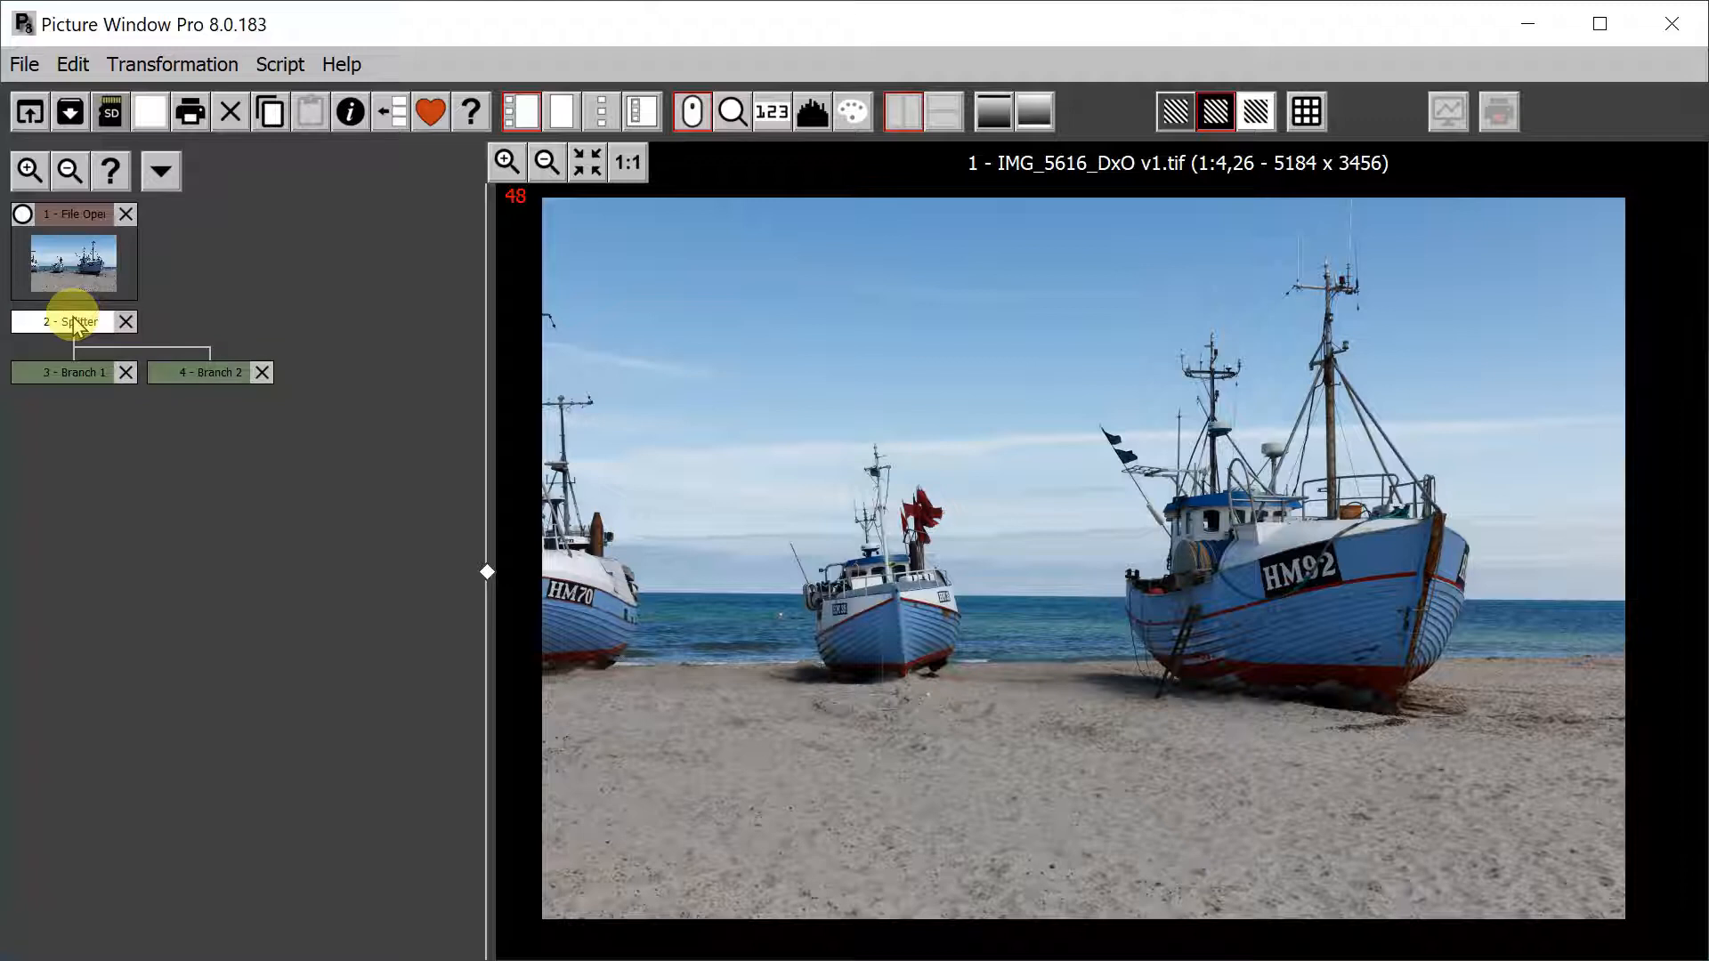
right_click(75, 322)
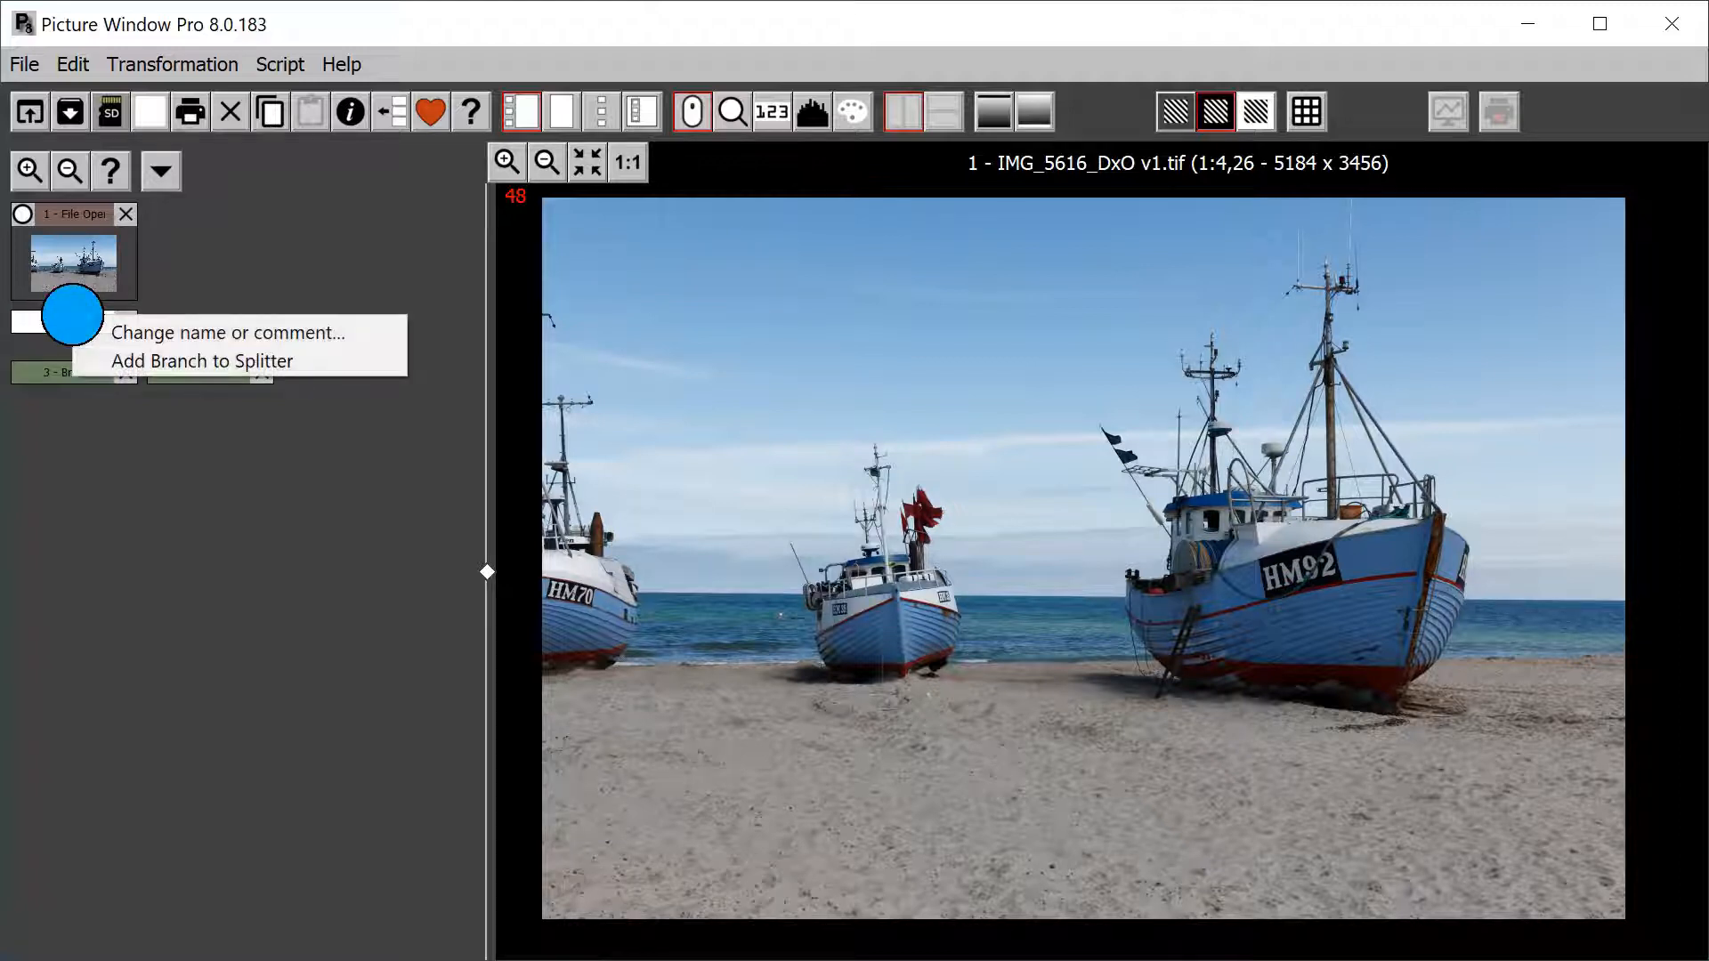
click(160, 361)
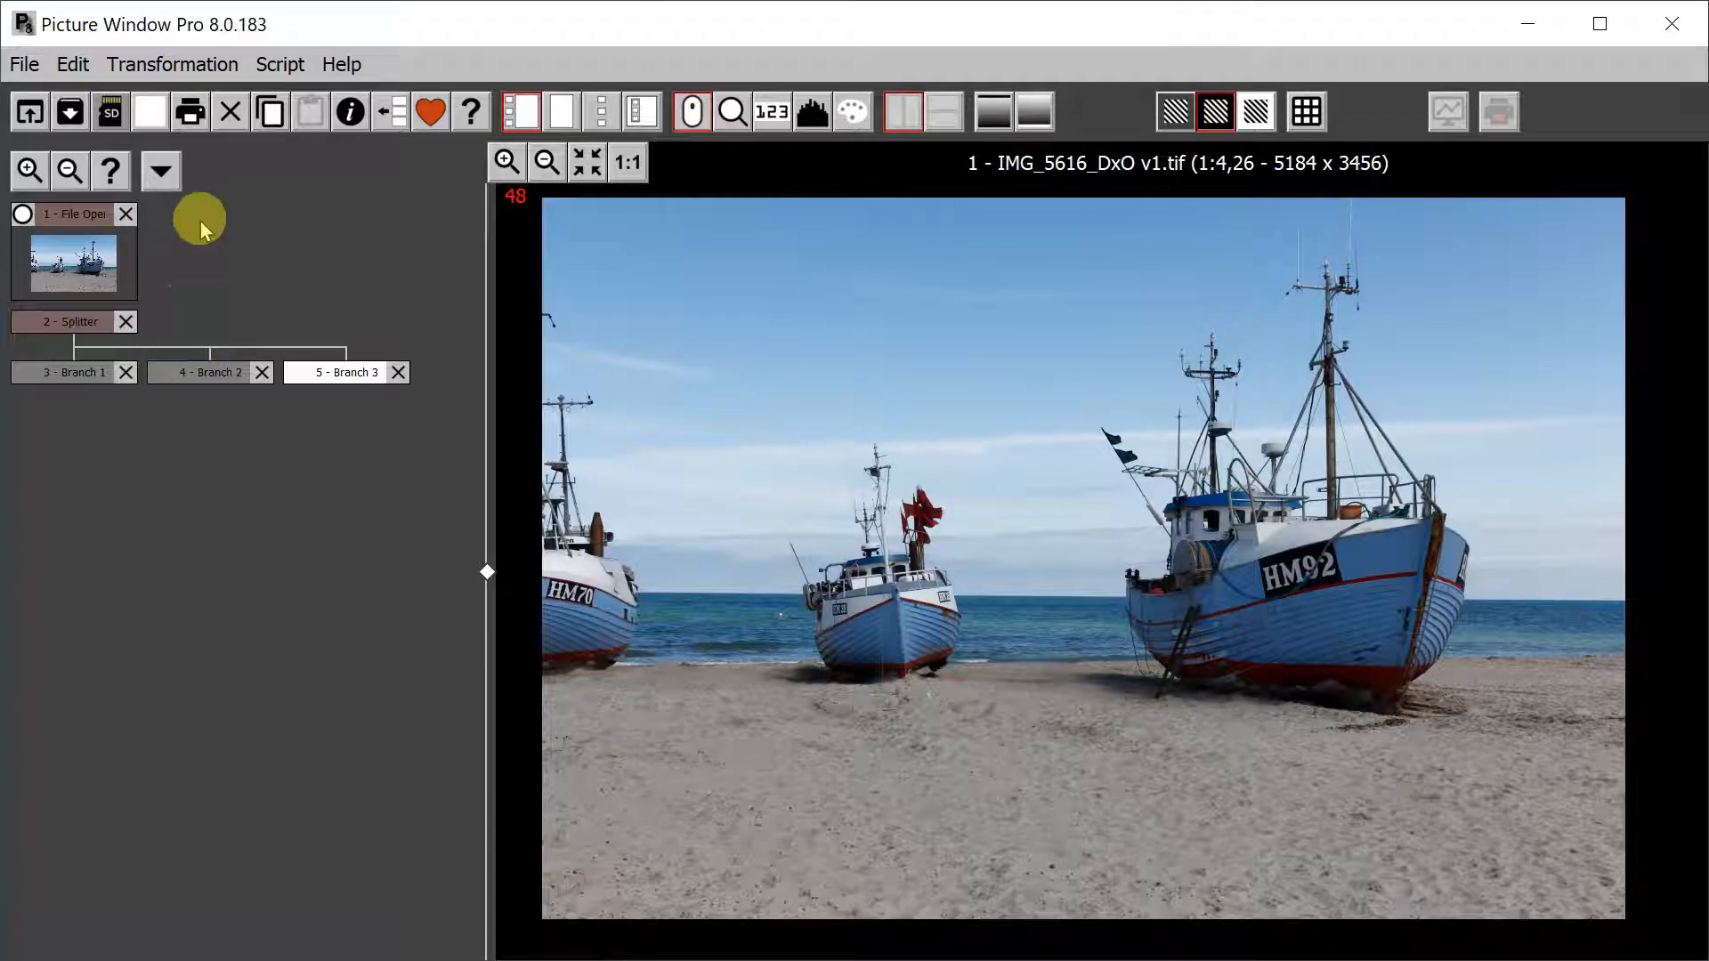
Step: Start a Crop transformation on Branch 3 with its proportions set to 16x9
click(162, 78)
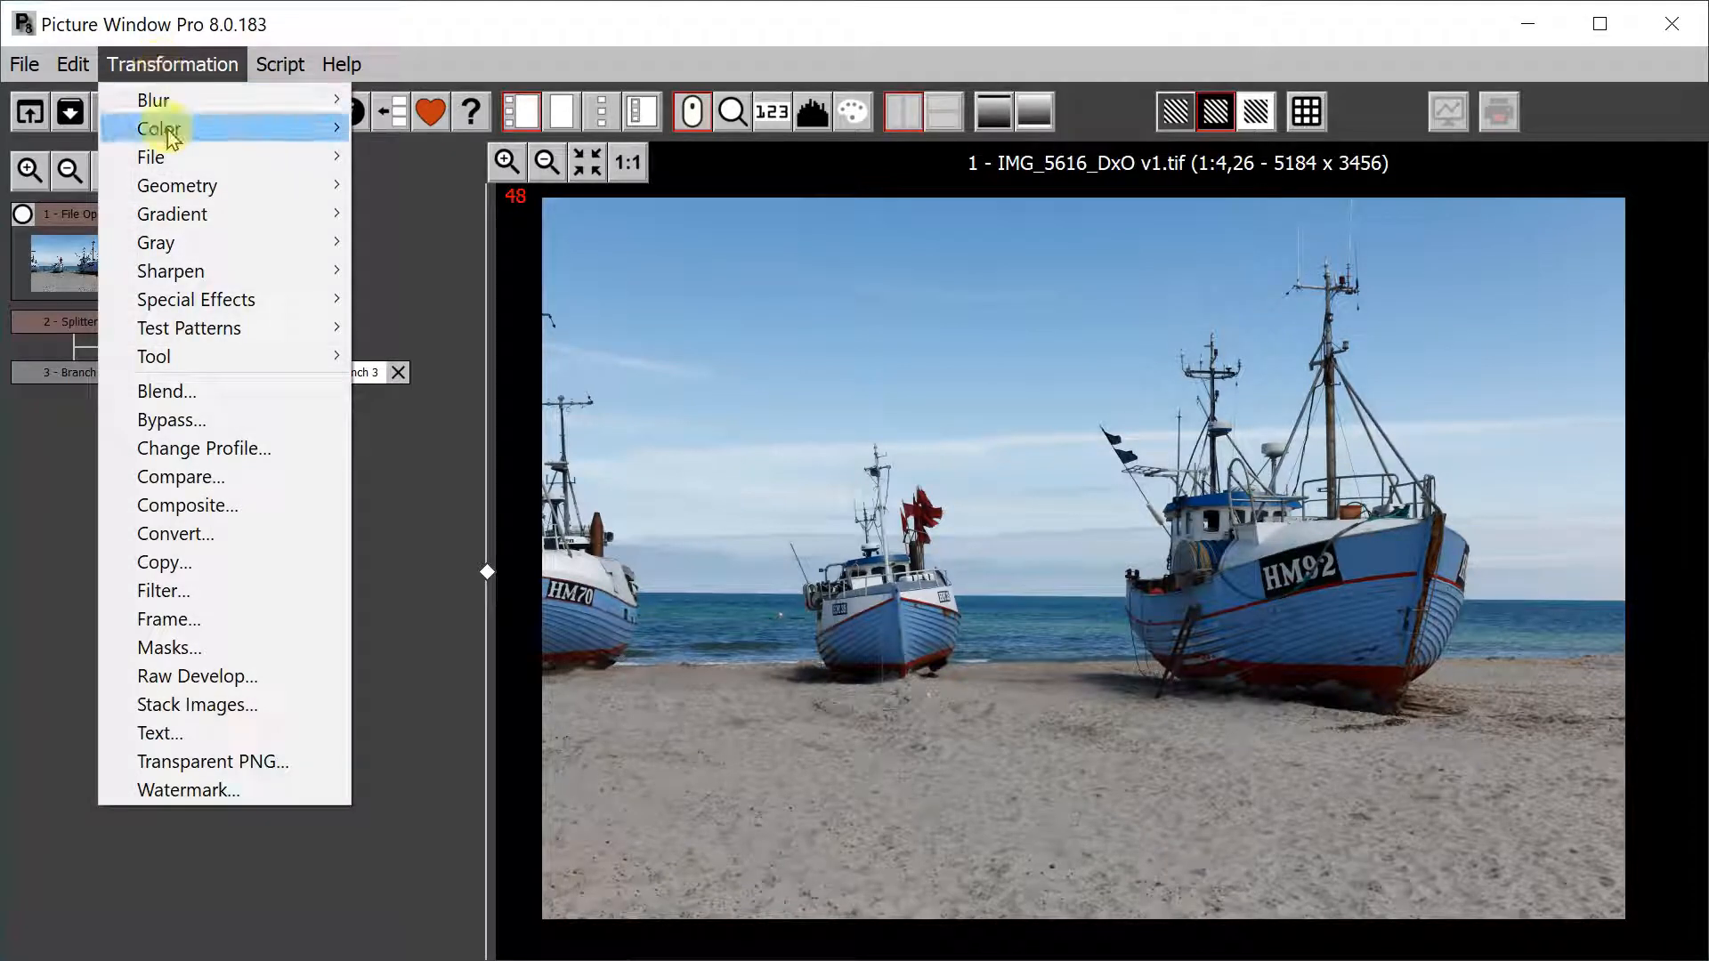
mouse_move(176, 188)
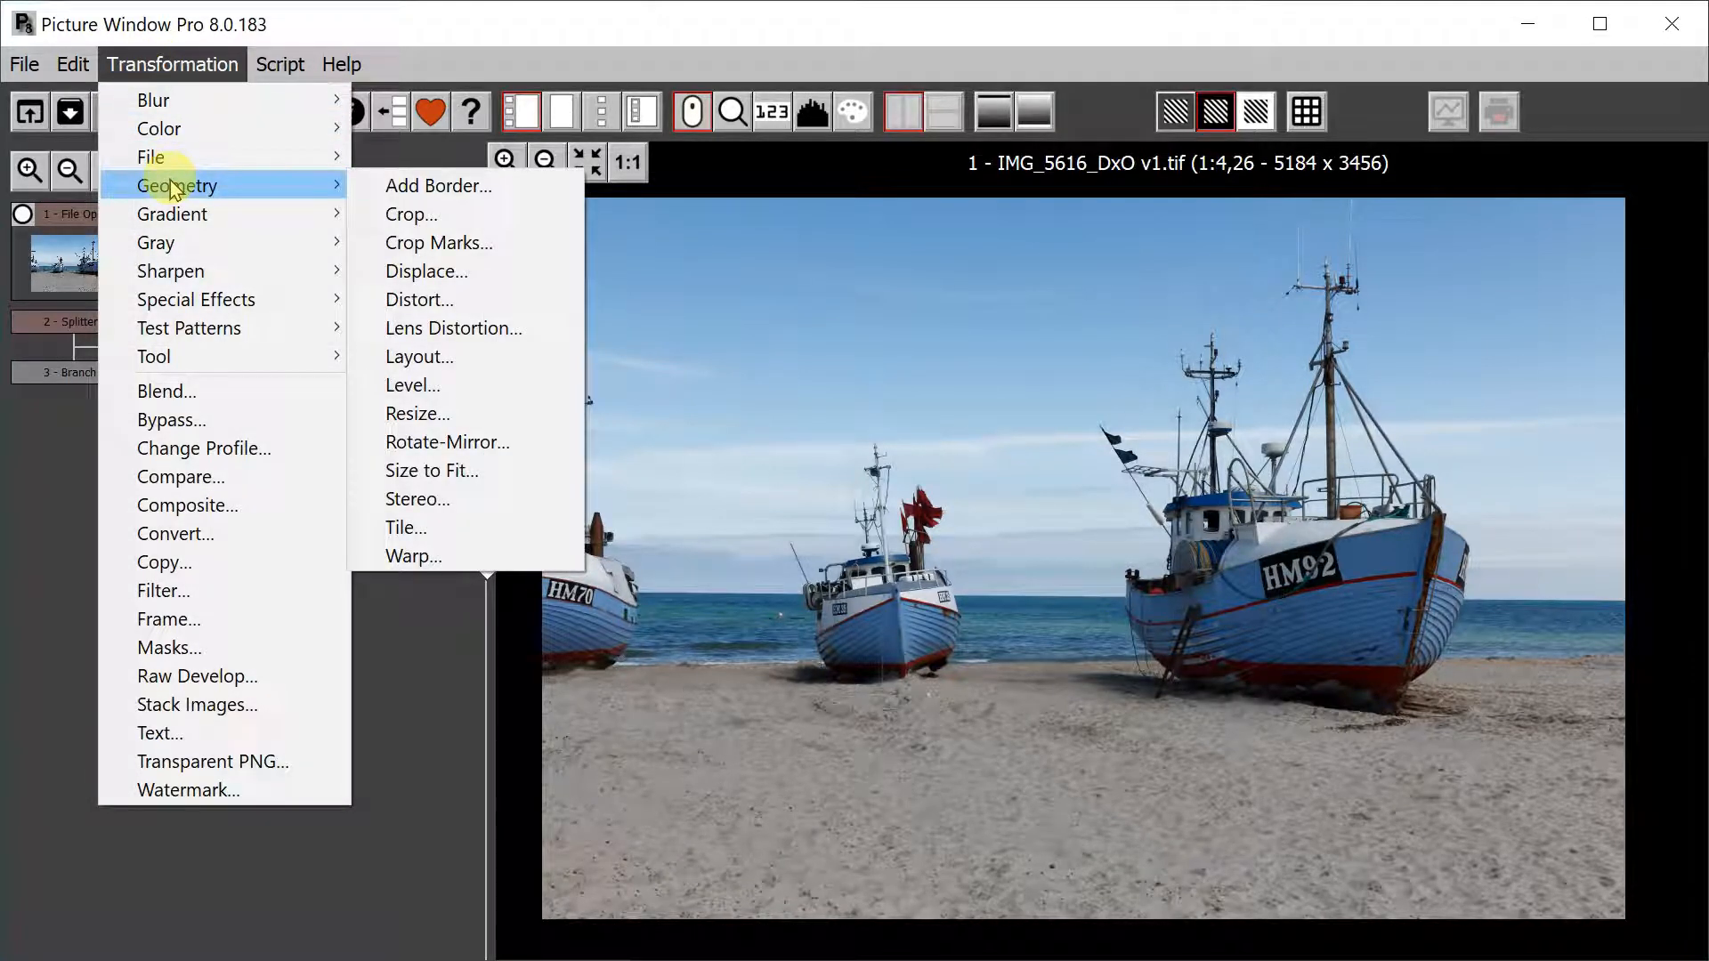
click(405, 218)
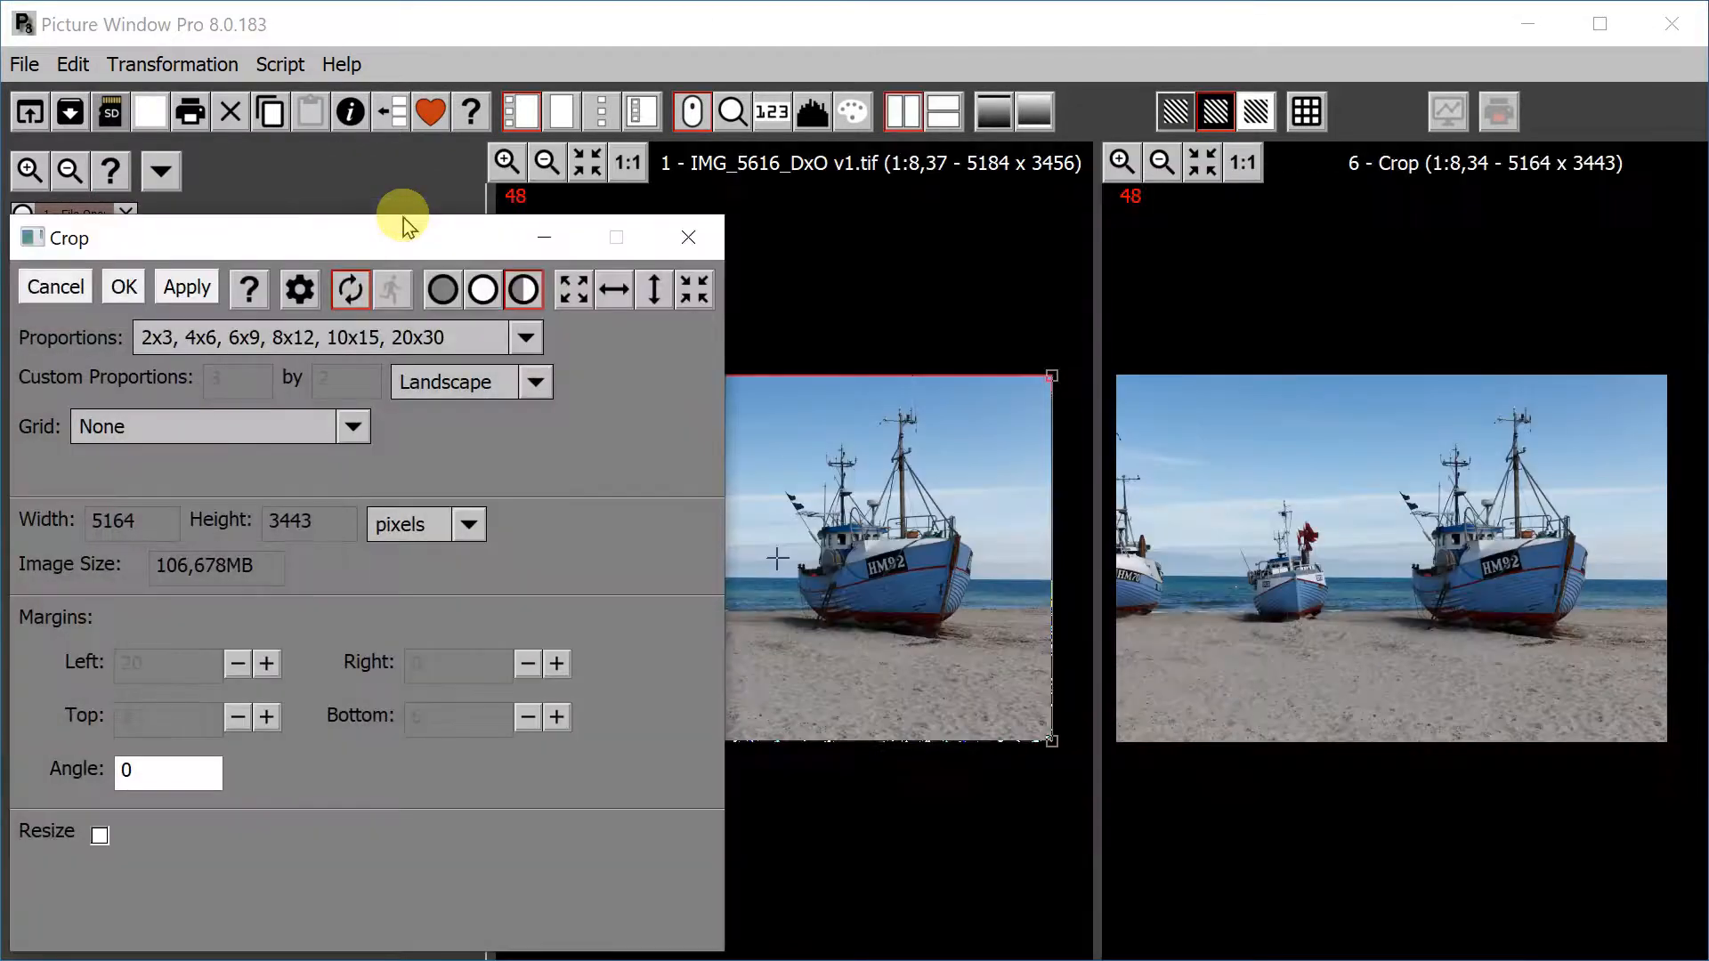
click(525, 340)
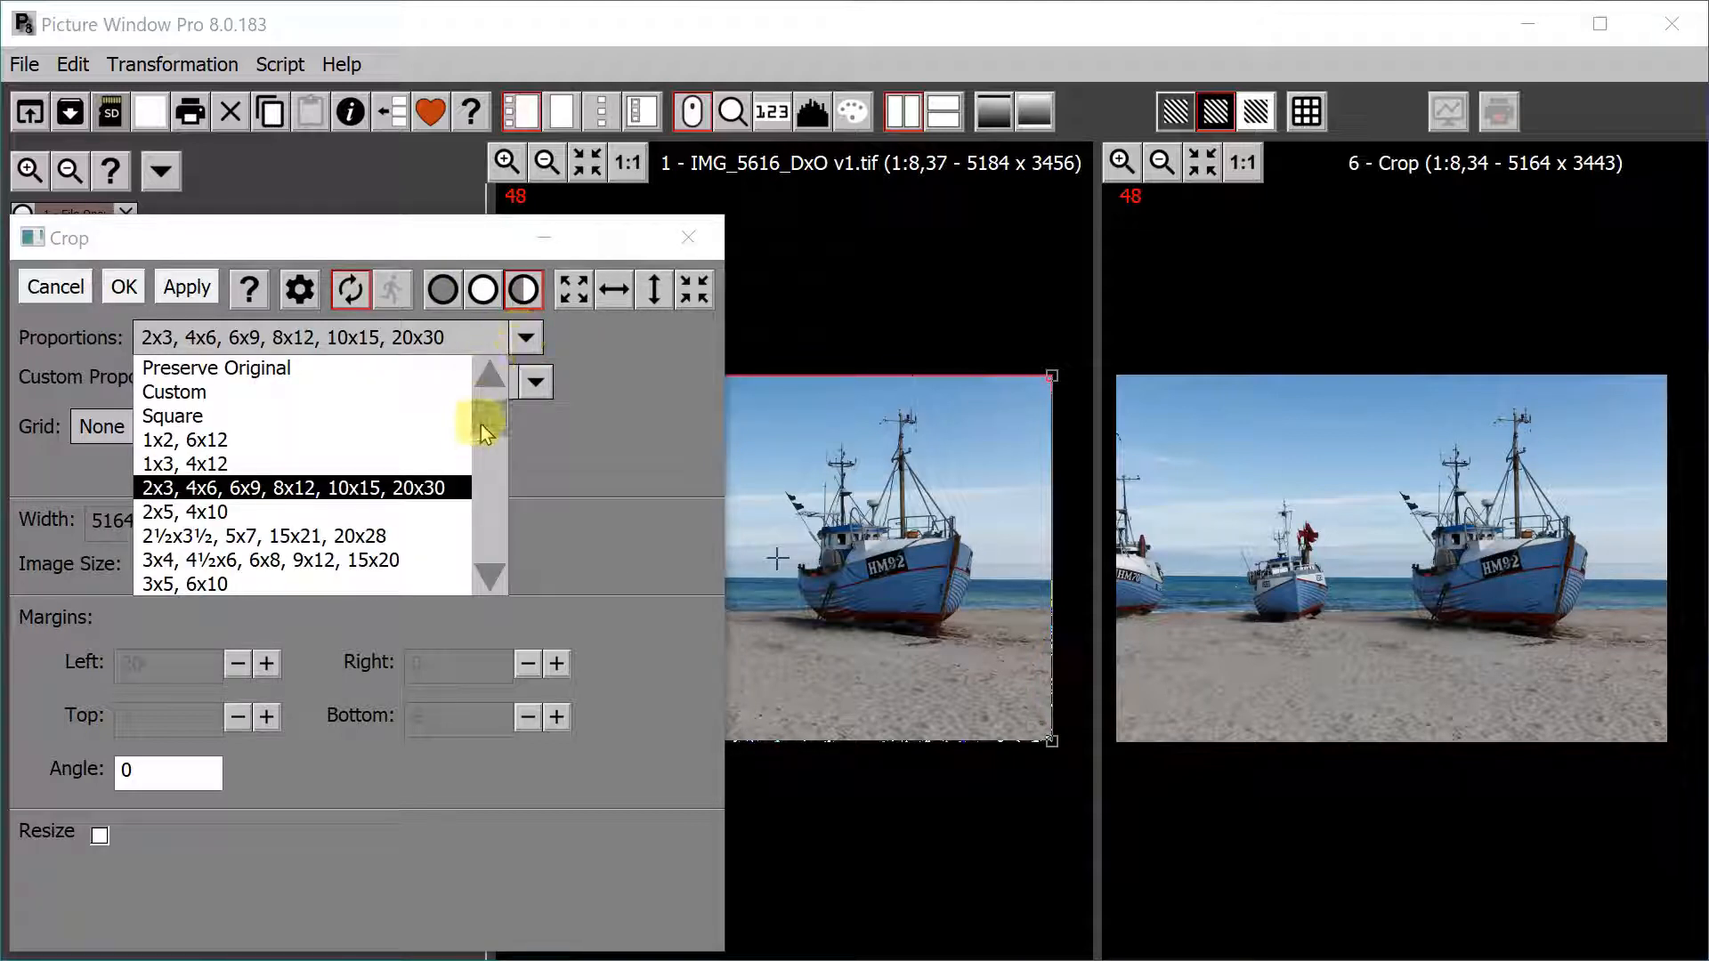
mouse_move(482, 422)
mouse_down()
mouse_move(486, 608)
mouse_move(478, 592)
mouse_up()
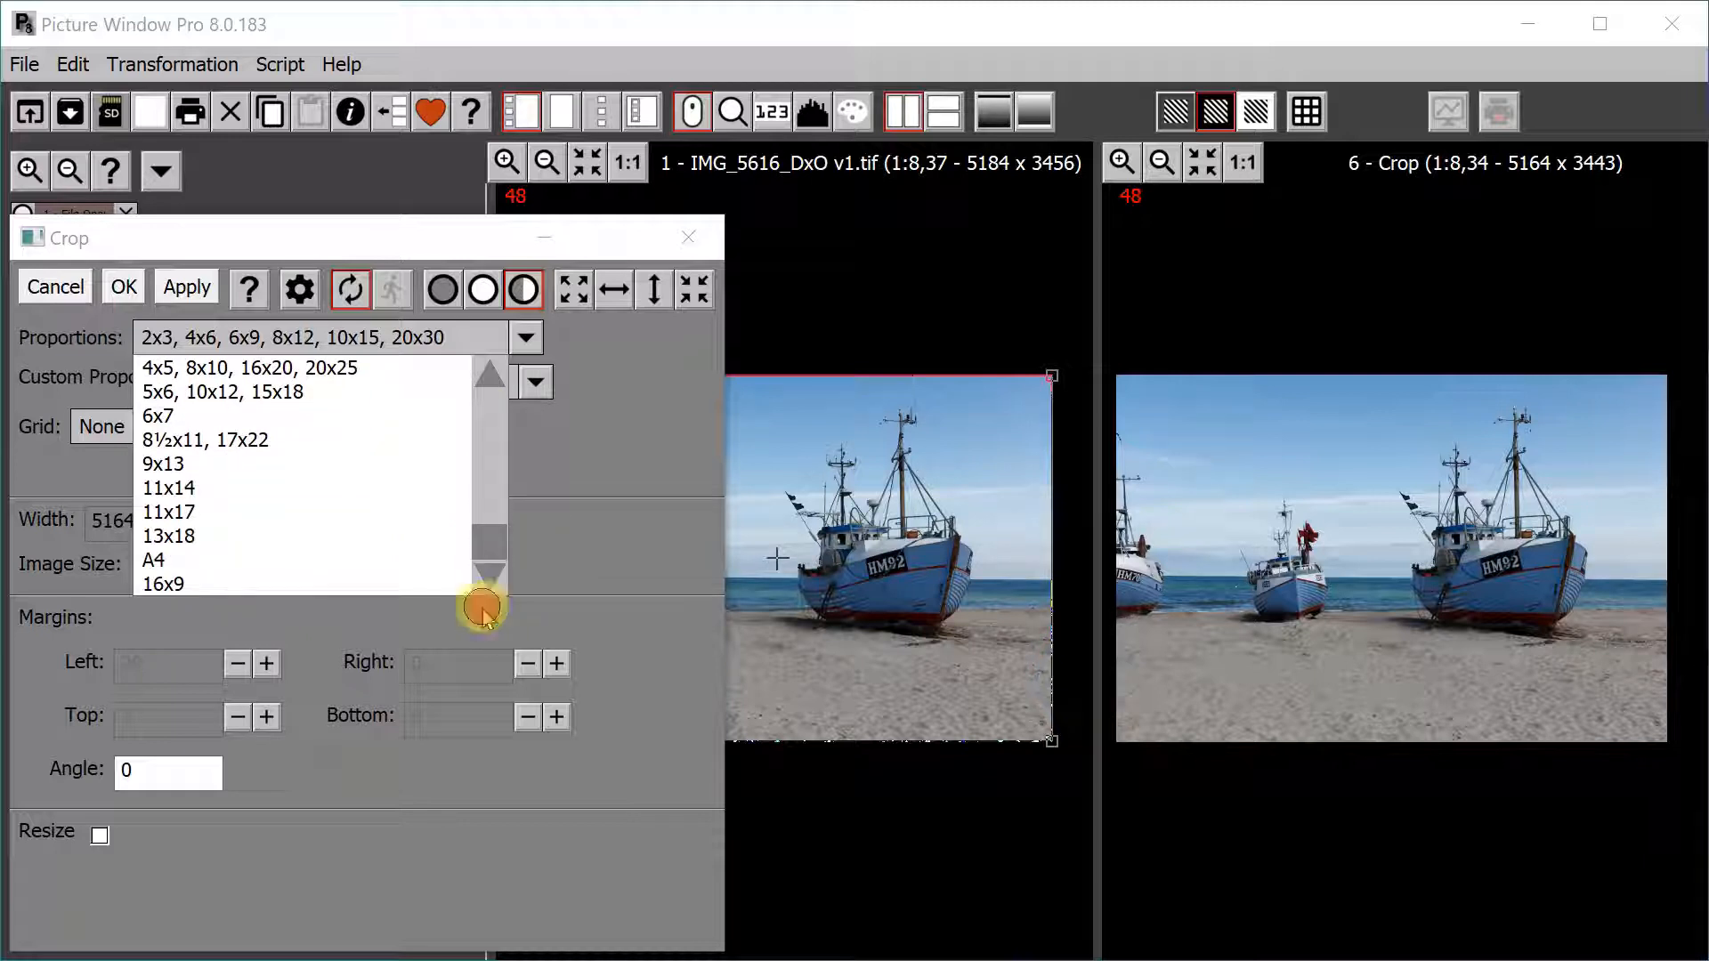
click(178, 584)
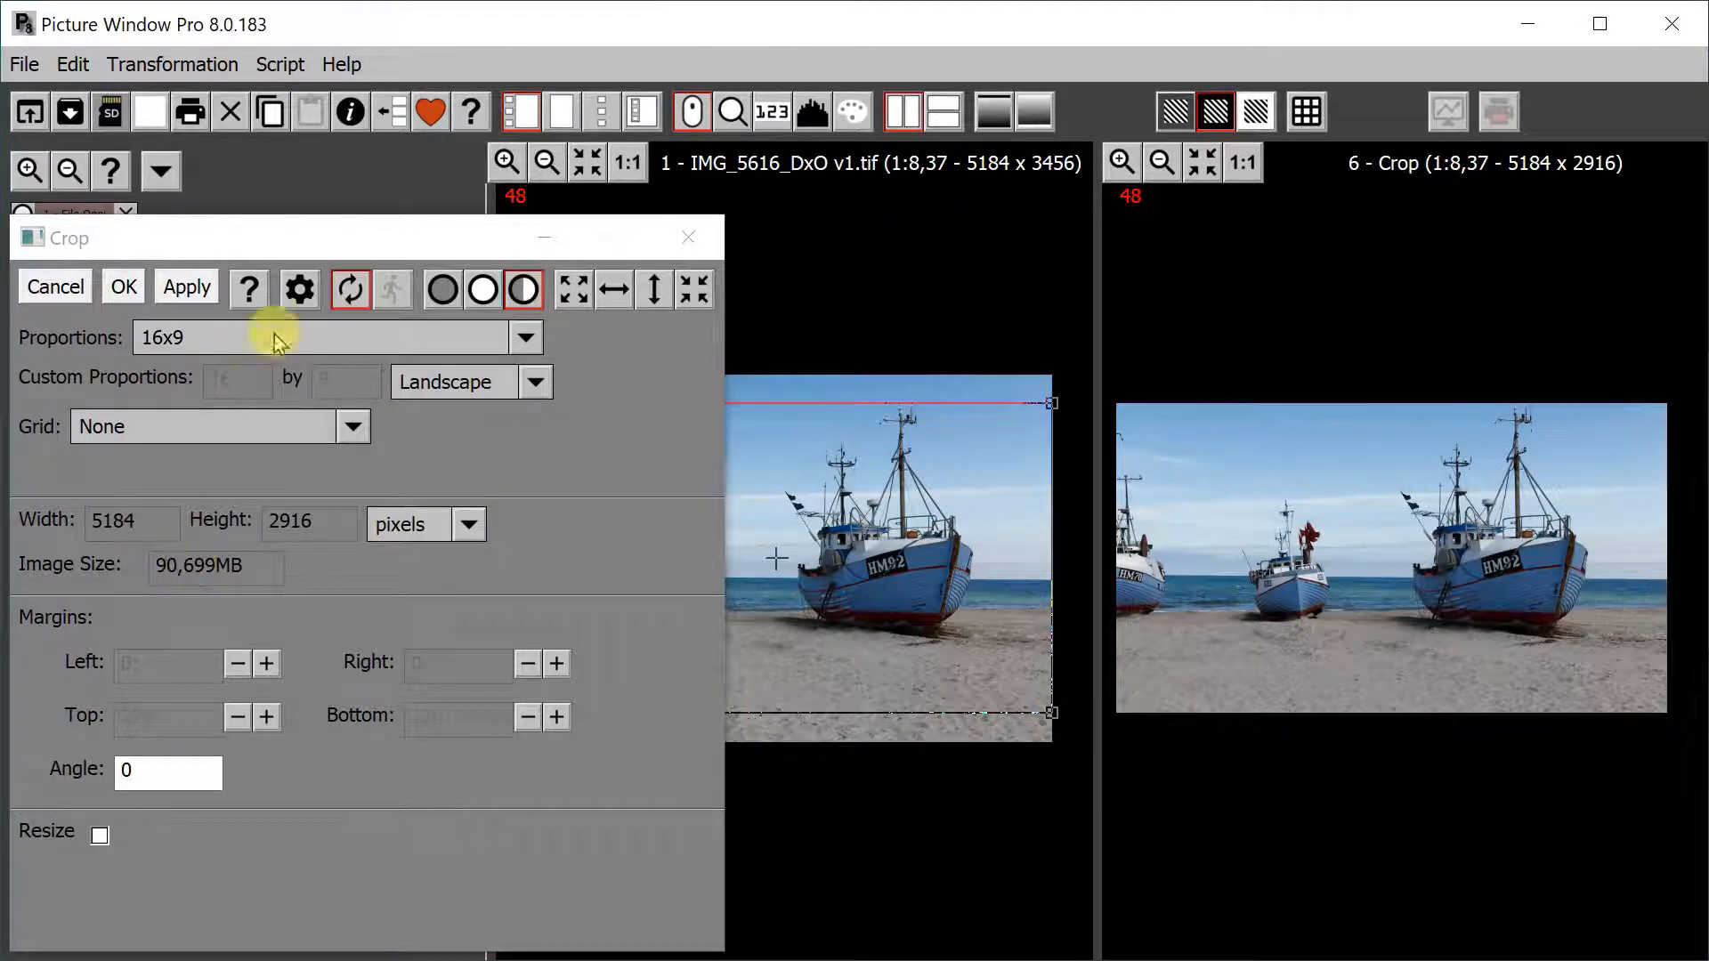
Step: Shrink and reposition the 16x9 crop frame around the middle and right boats, about 4700 x 2644 pixels, and accept the crop
drag(297, 236, 1258, 799)
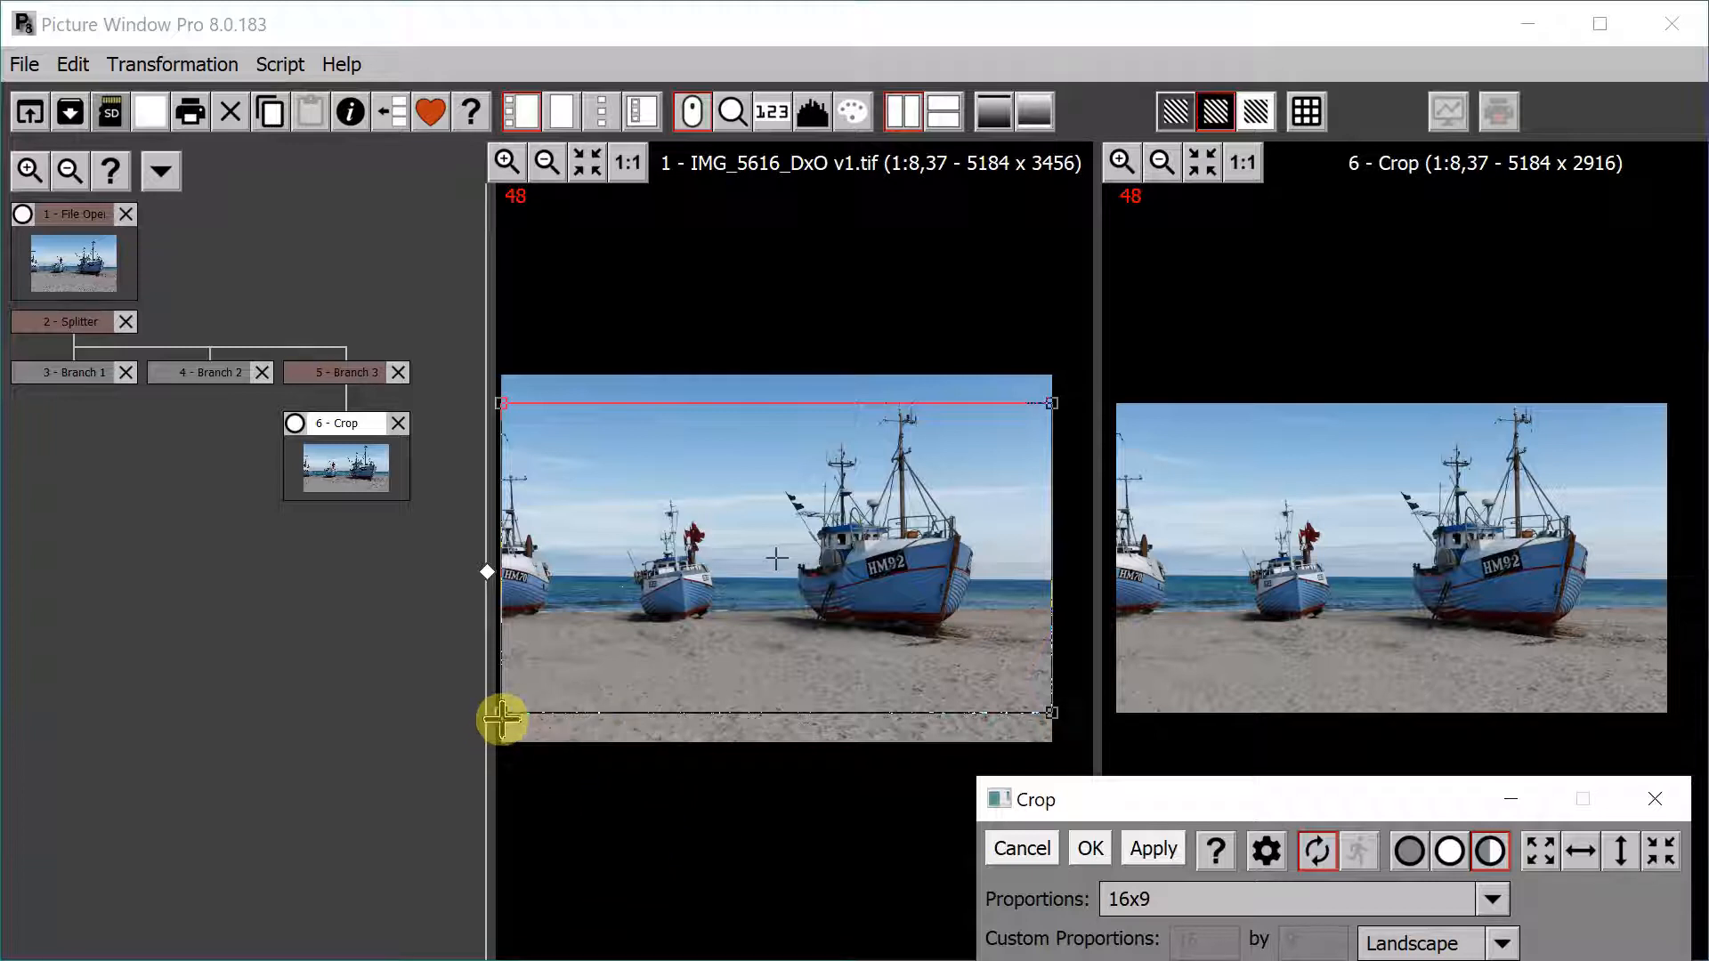
drag(496, 703, 573, 687)
mouse_move(789, 579)
mouse_down()
mouse_move(801, 557)
mouse_move(792, 575)
mouse_up()
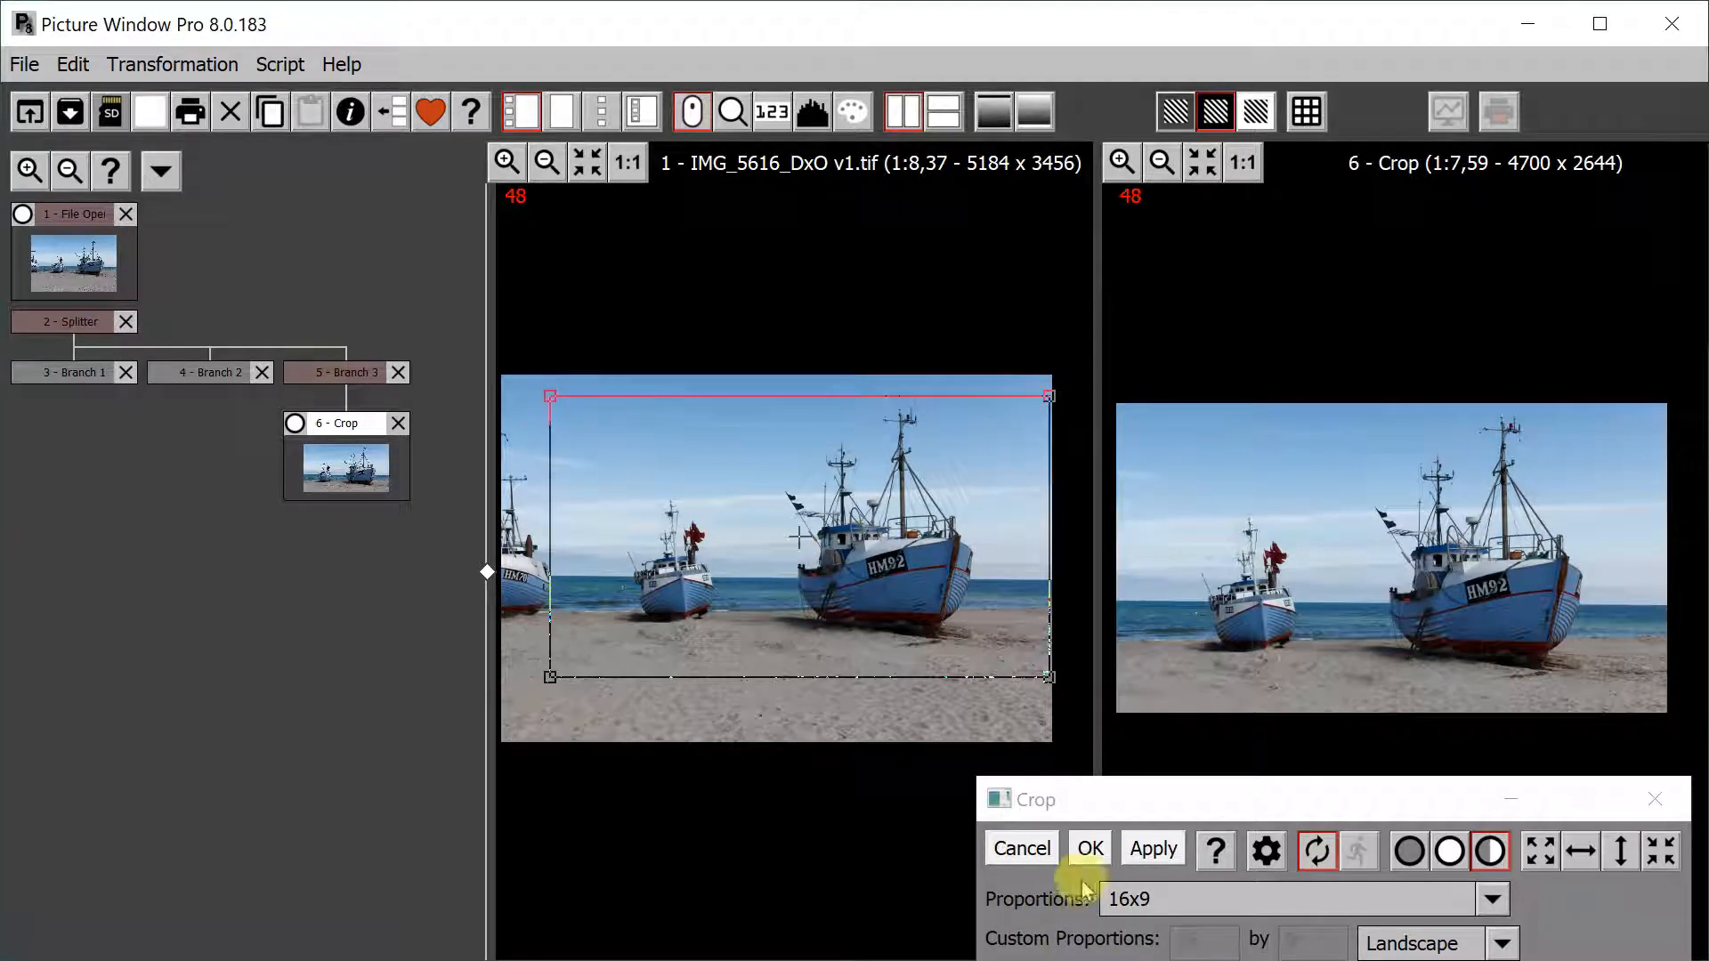
click(1090, 849)
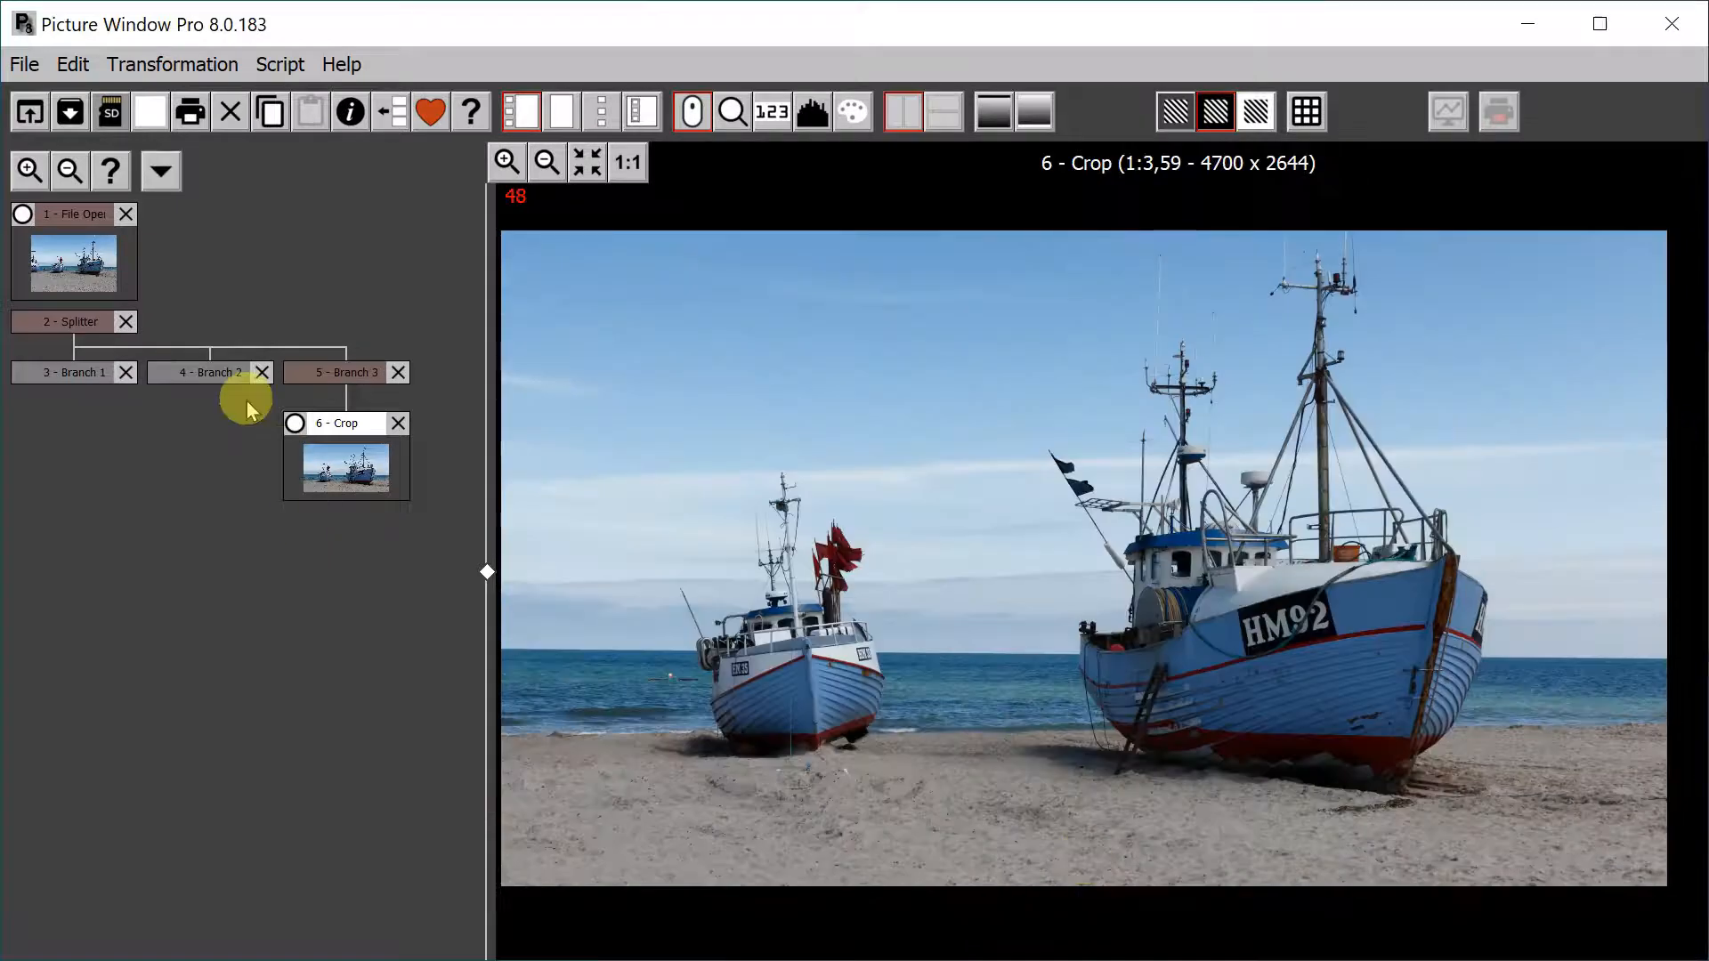
Step: Start a Crop transformation on Branch 2 with proportions 3x4, 4½x6, 6x8, 9x12, 15x20
click(203, 376)
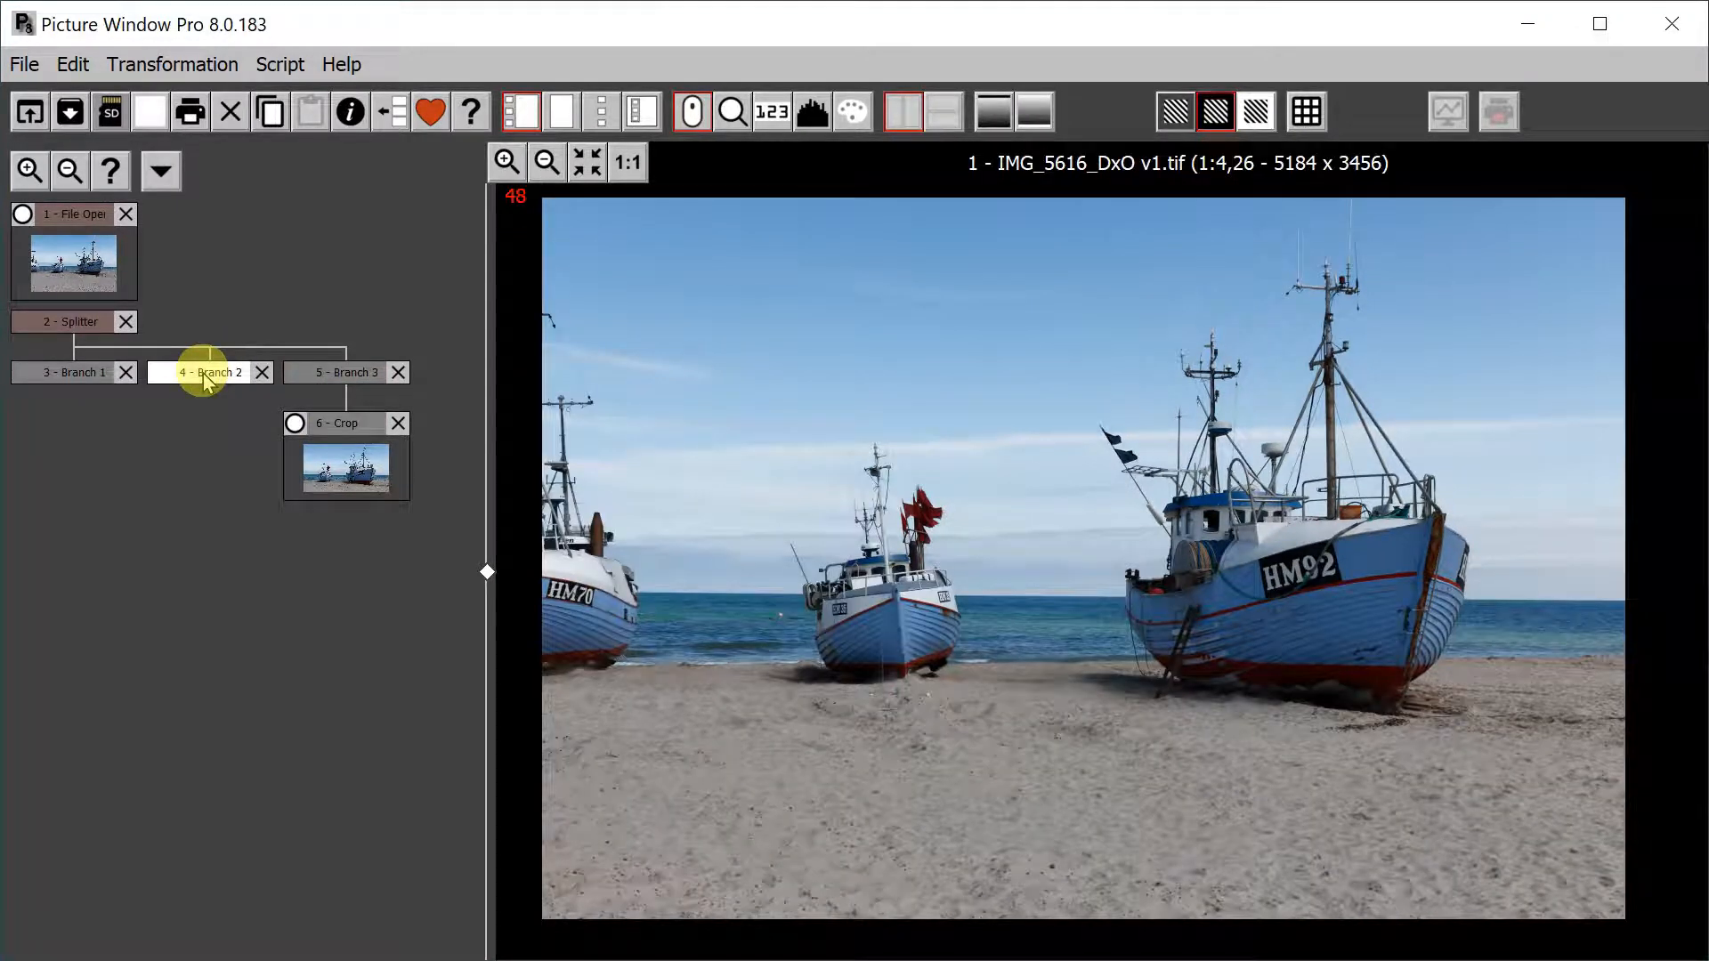
click(133, 78)
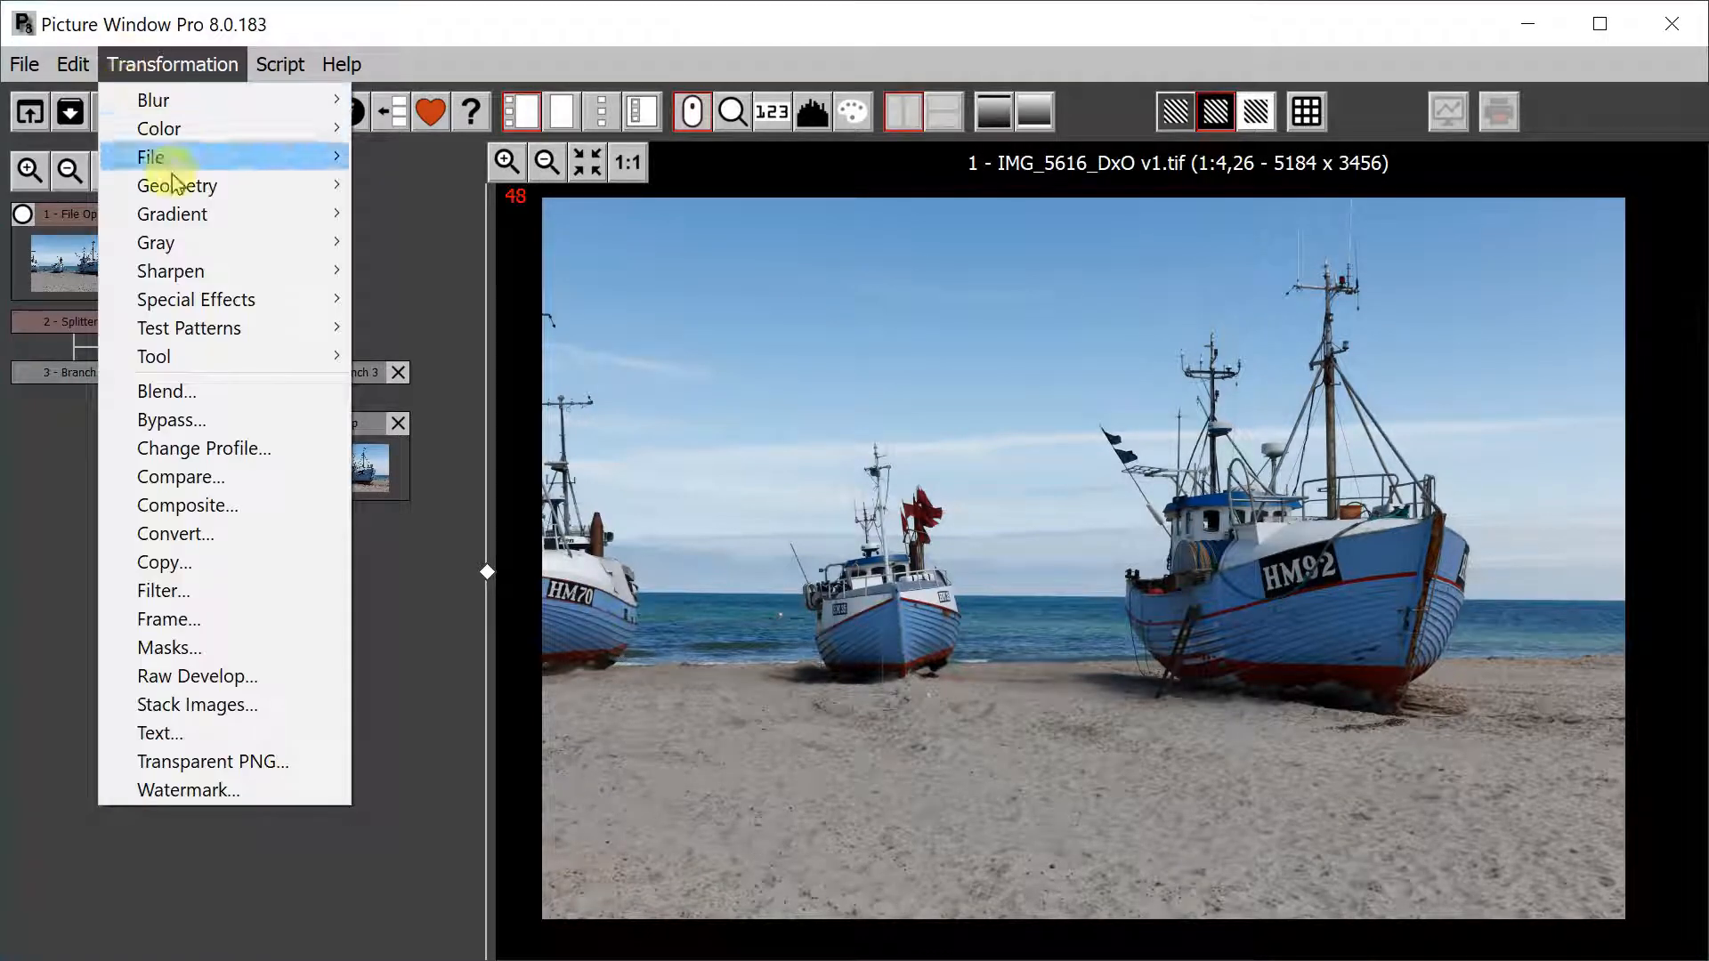
mouse_move(177, 189)
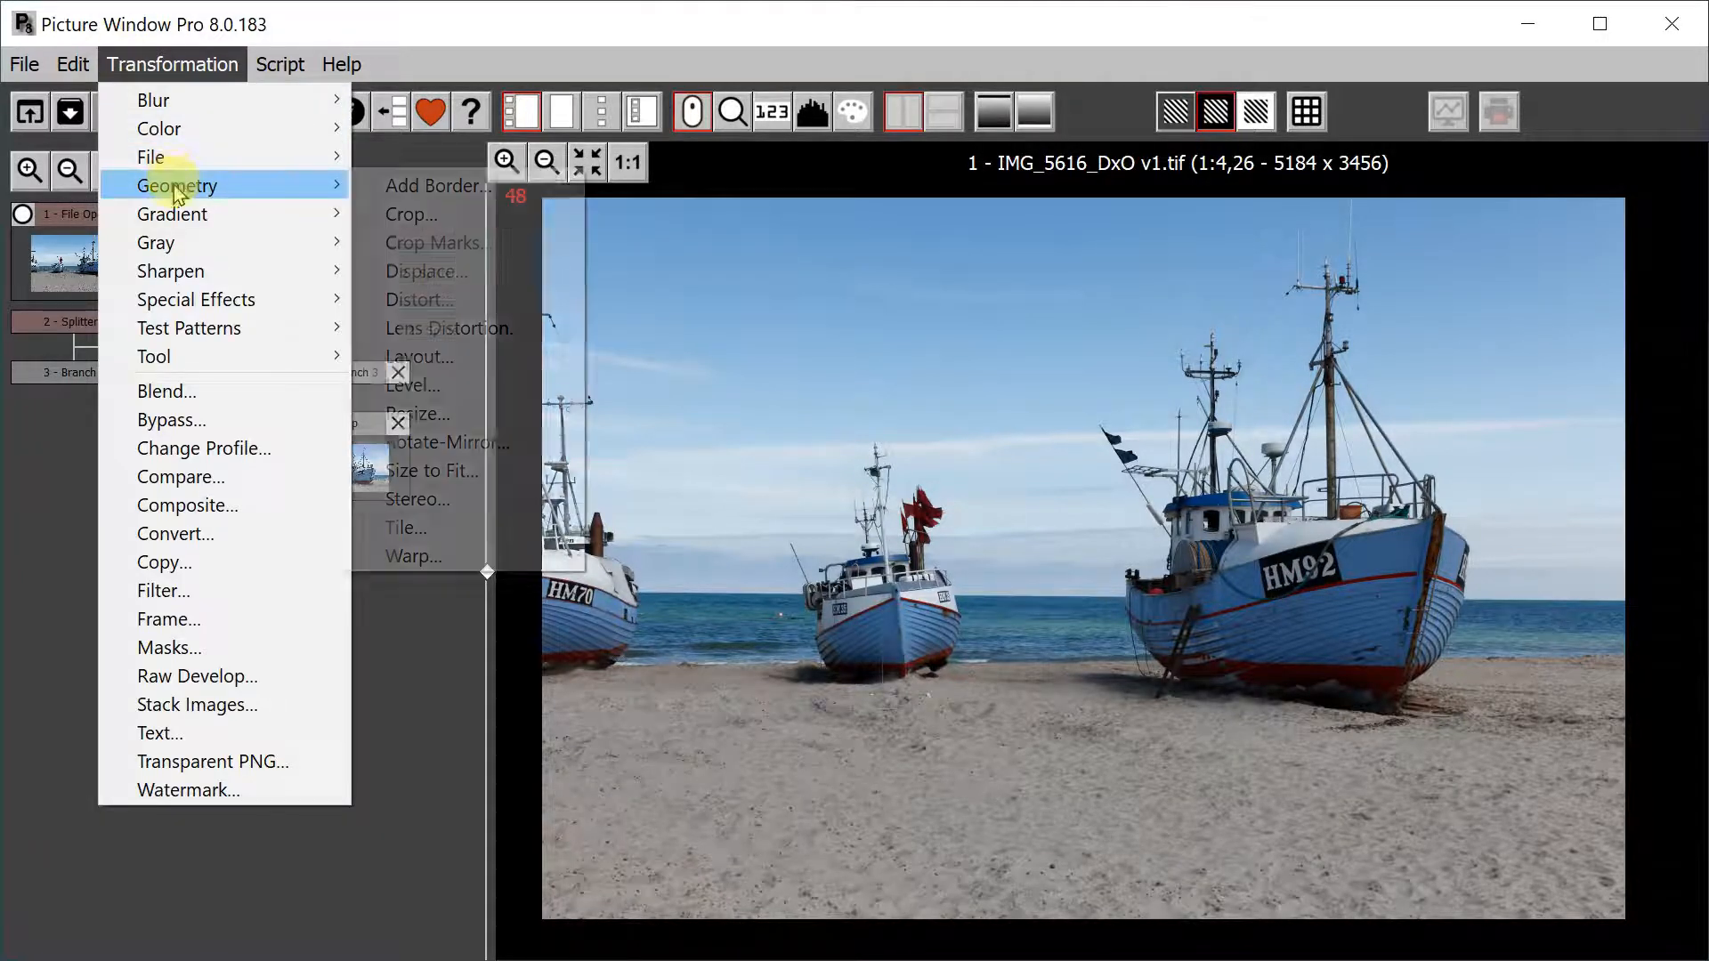
click(398, 220)
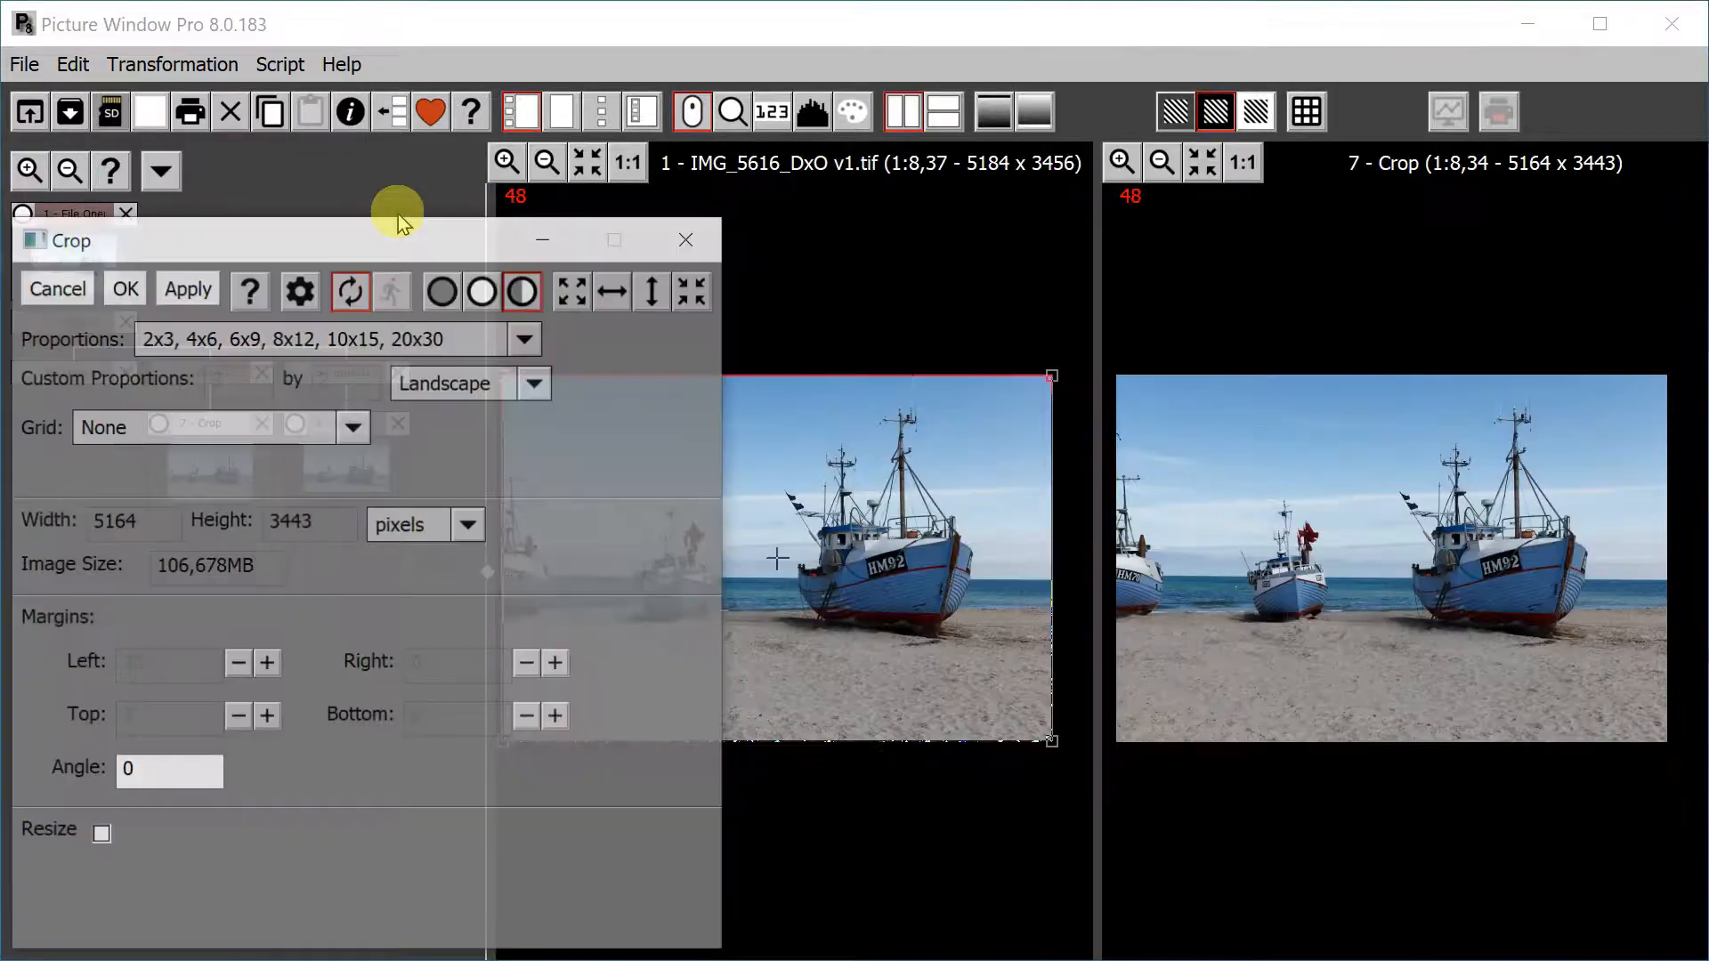
click(525, 336)
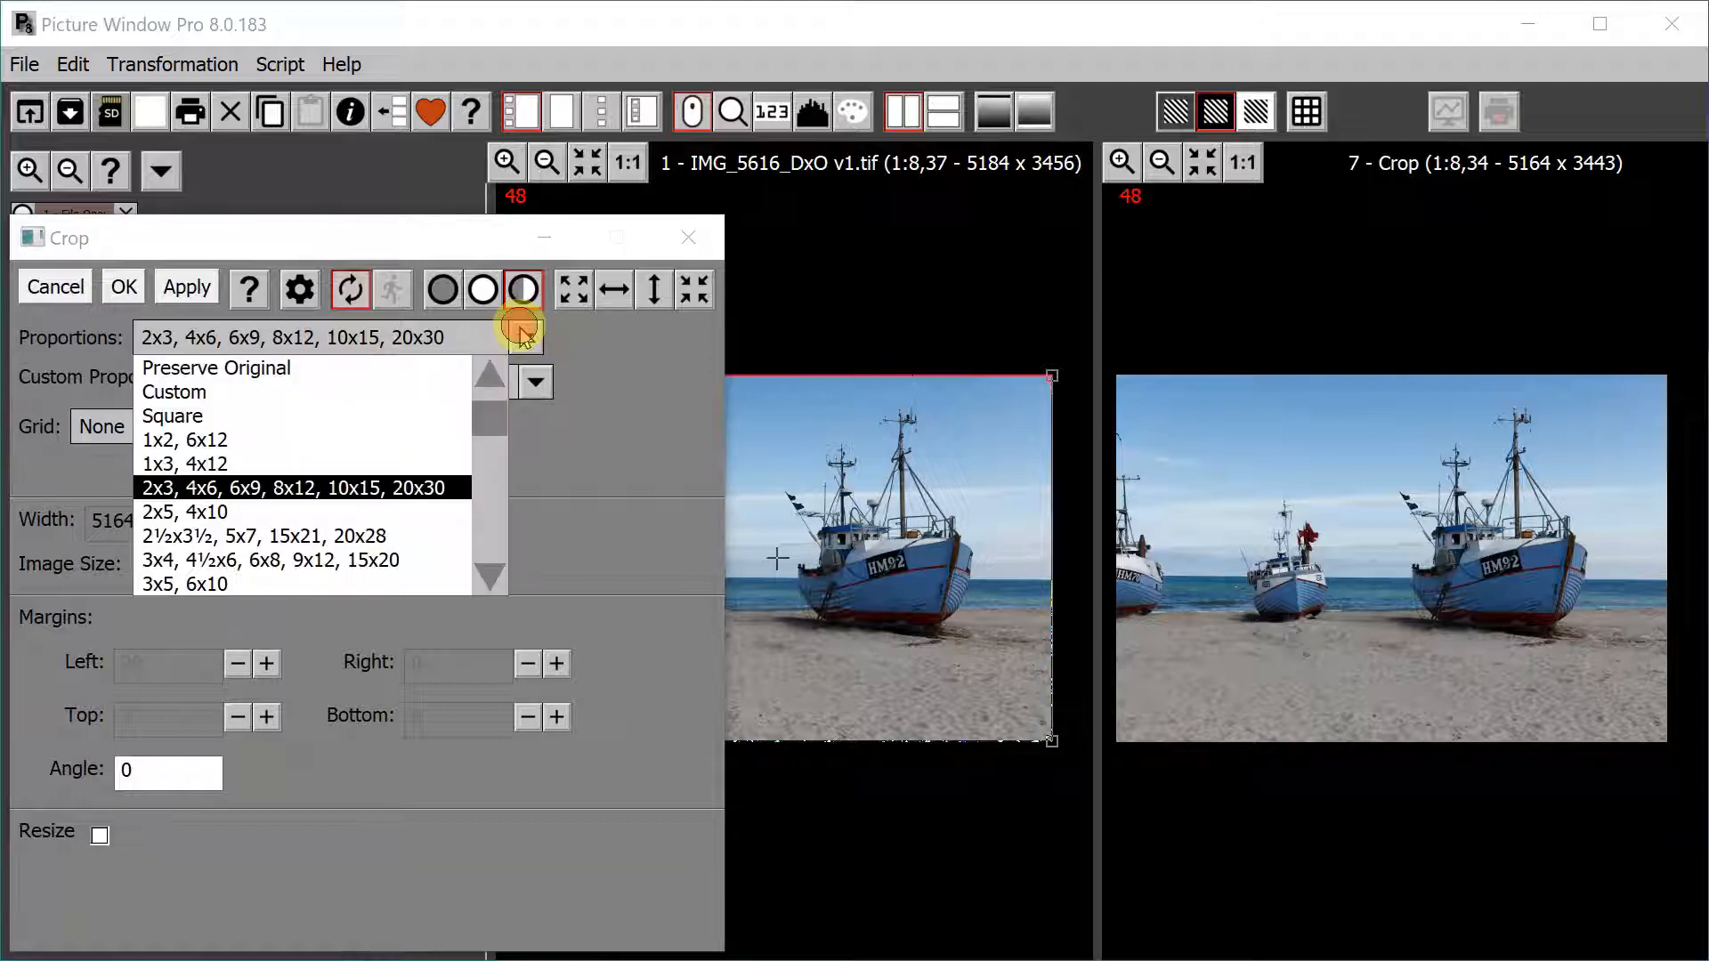
click(246, 564)
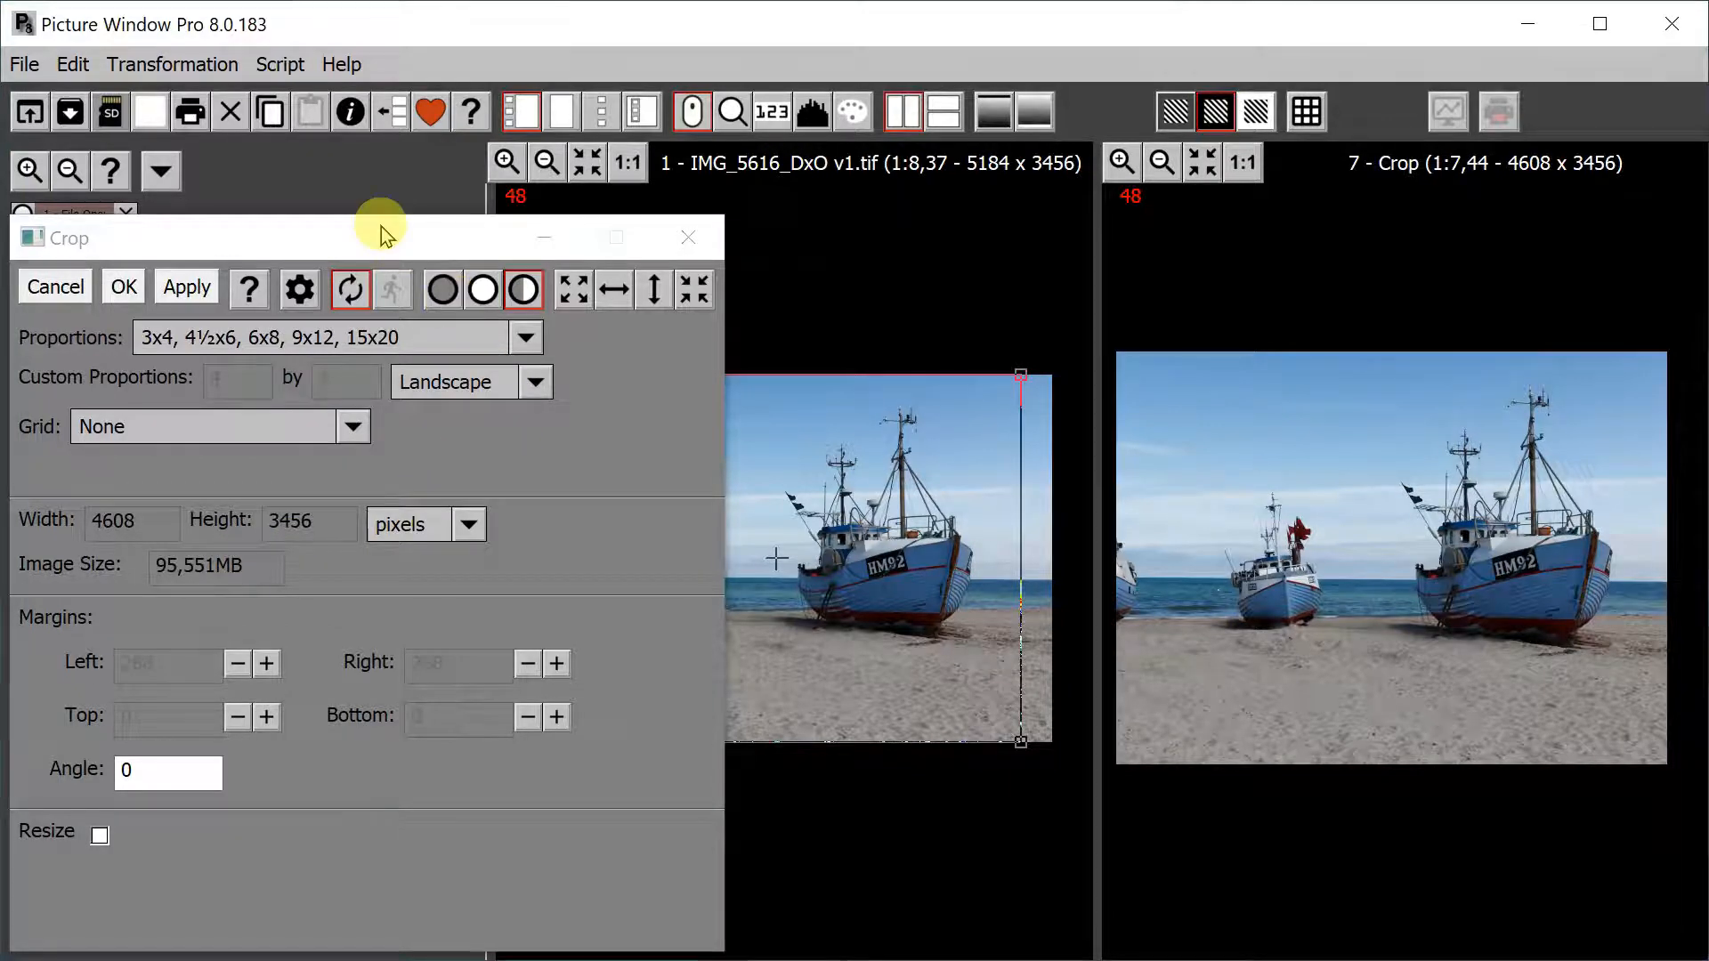
Step: Fit the Branch 2 crop frame around the middle boat, about 2131 x 1598 pixels, and accept the crop
drag(381, 233, 1344, 829)
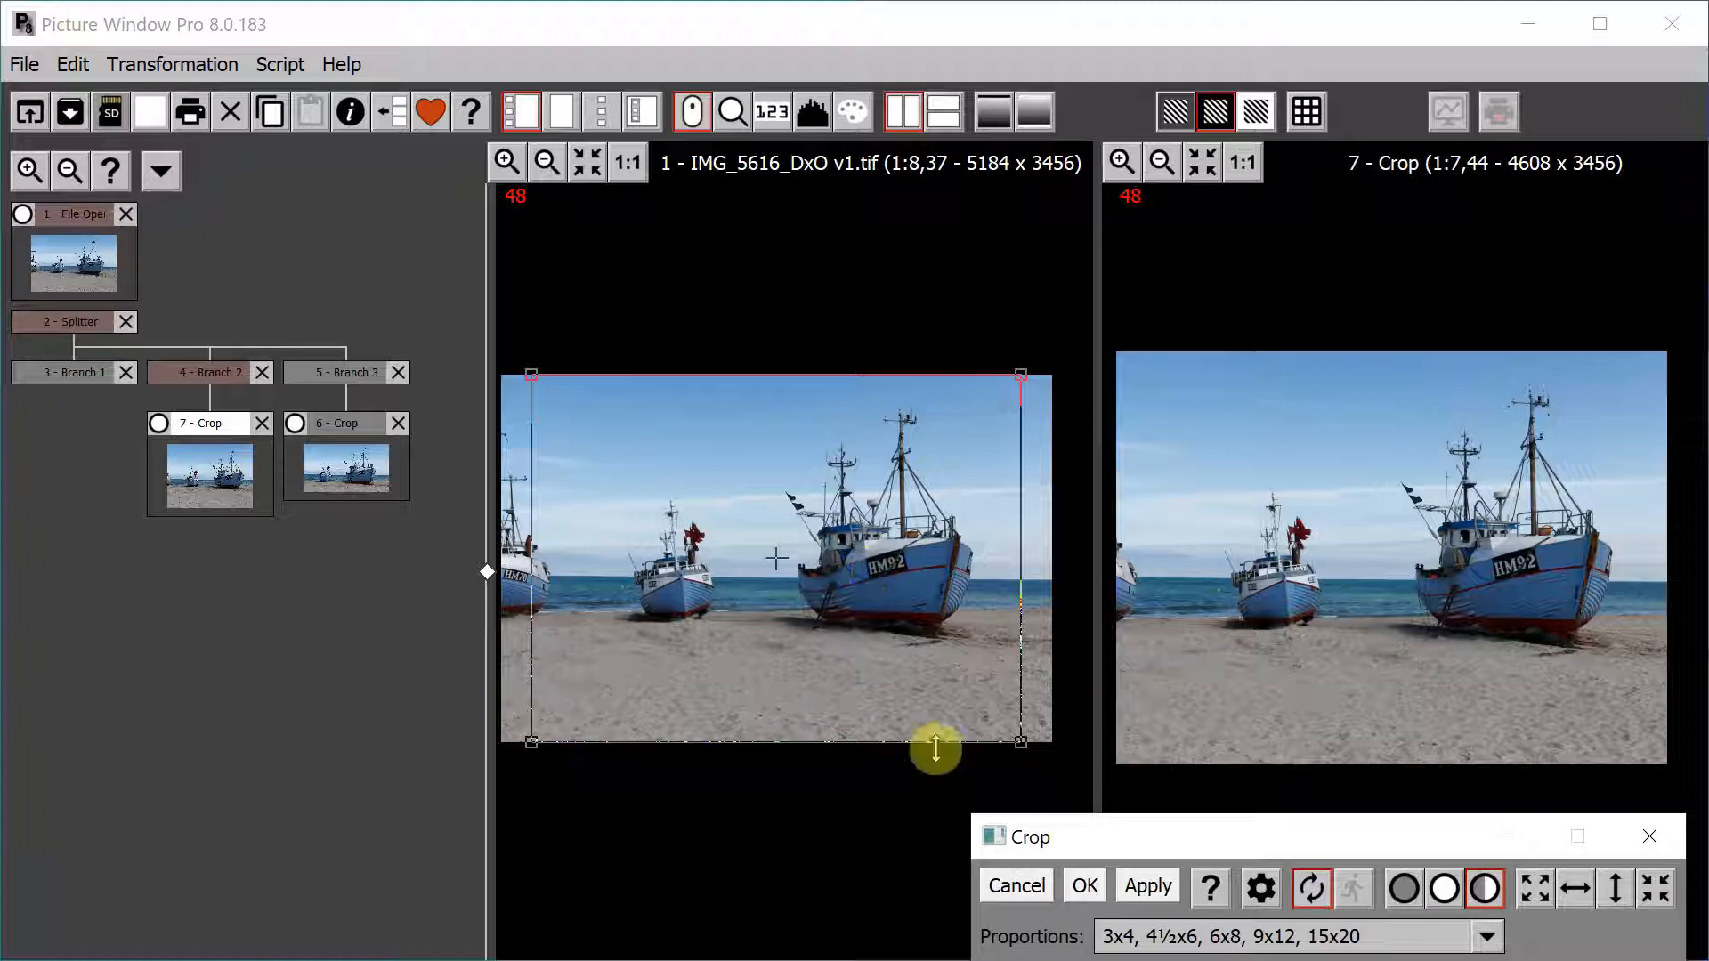
drag(1014, 372, 748, 561)
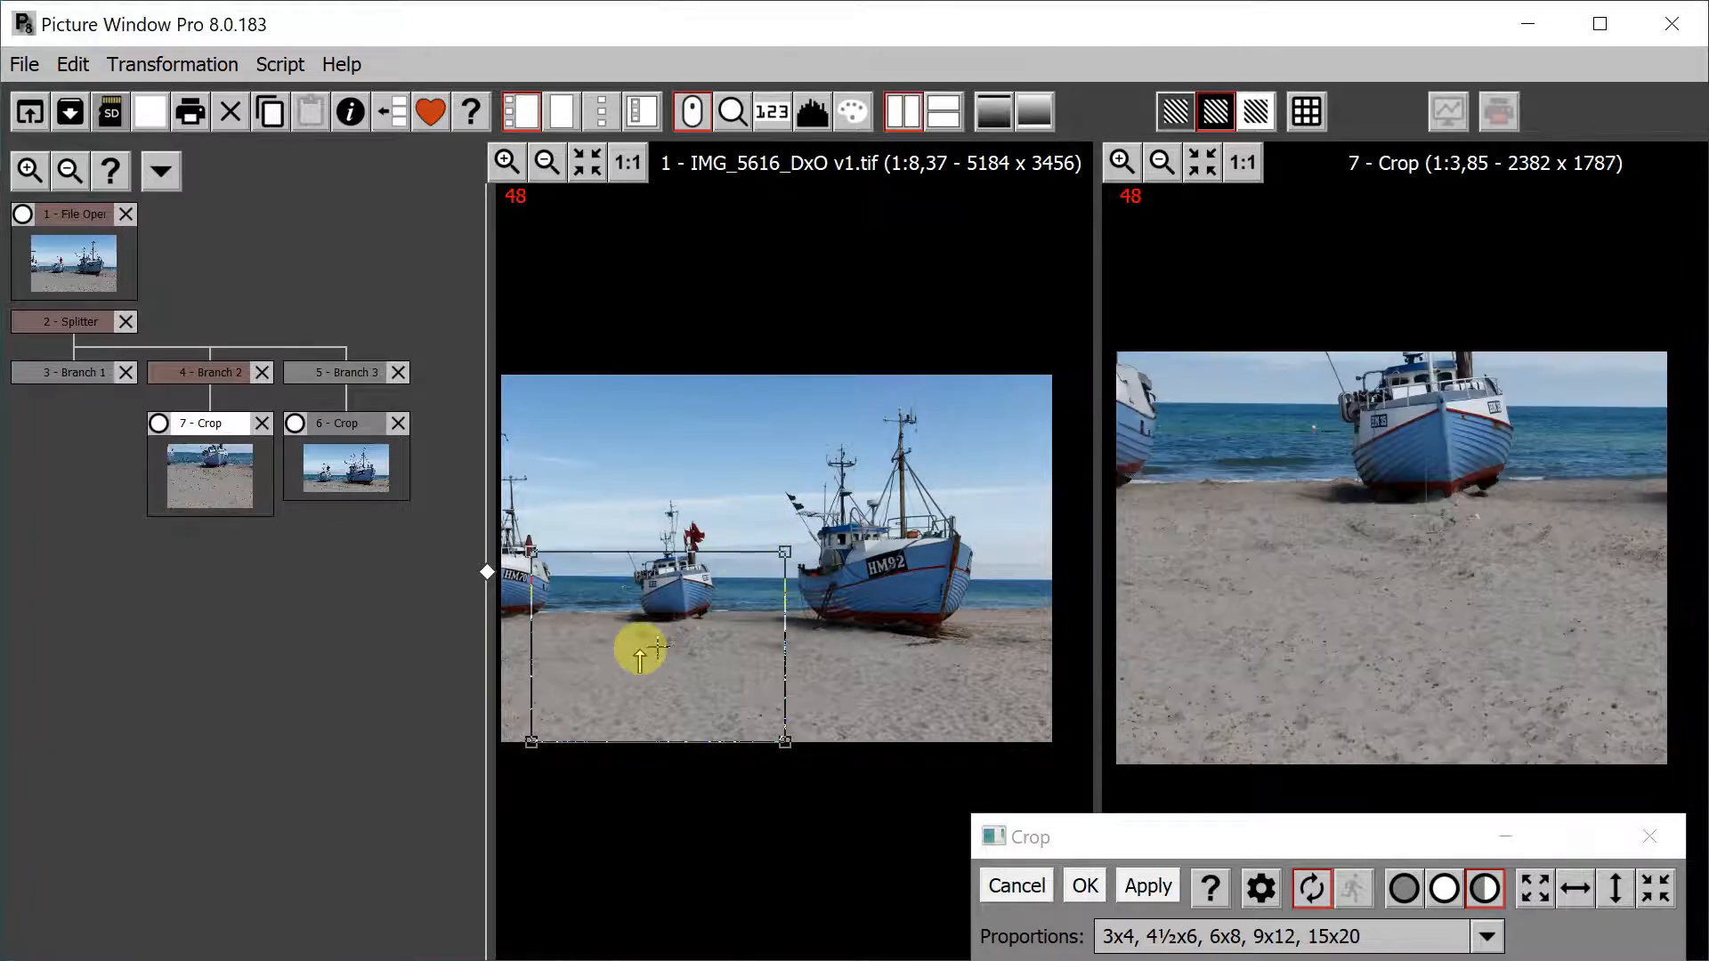
drag(647, 634, 673, 548)
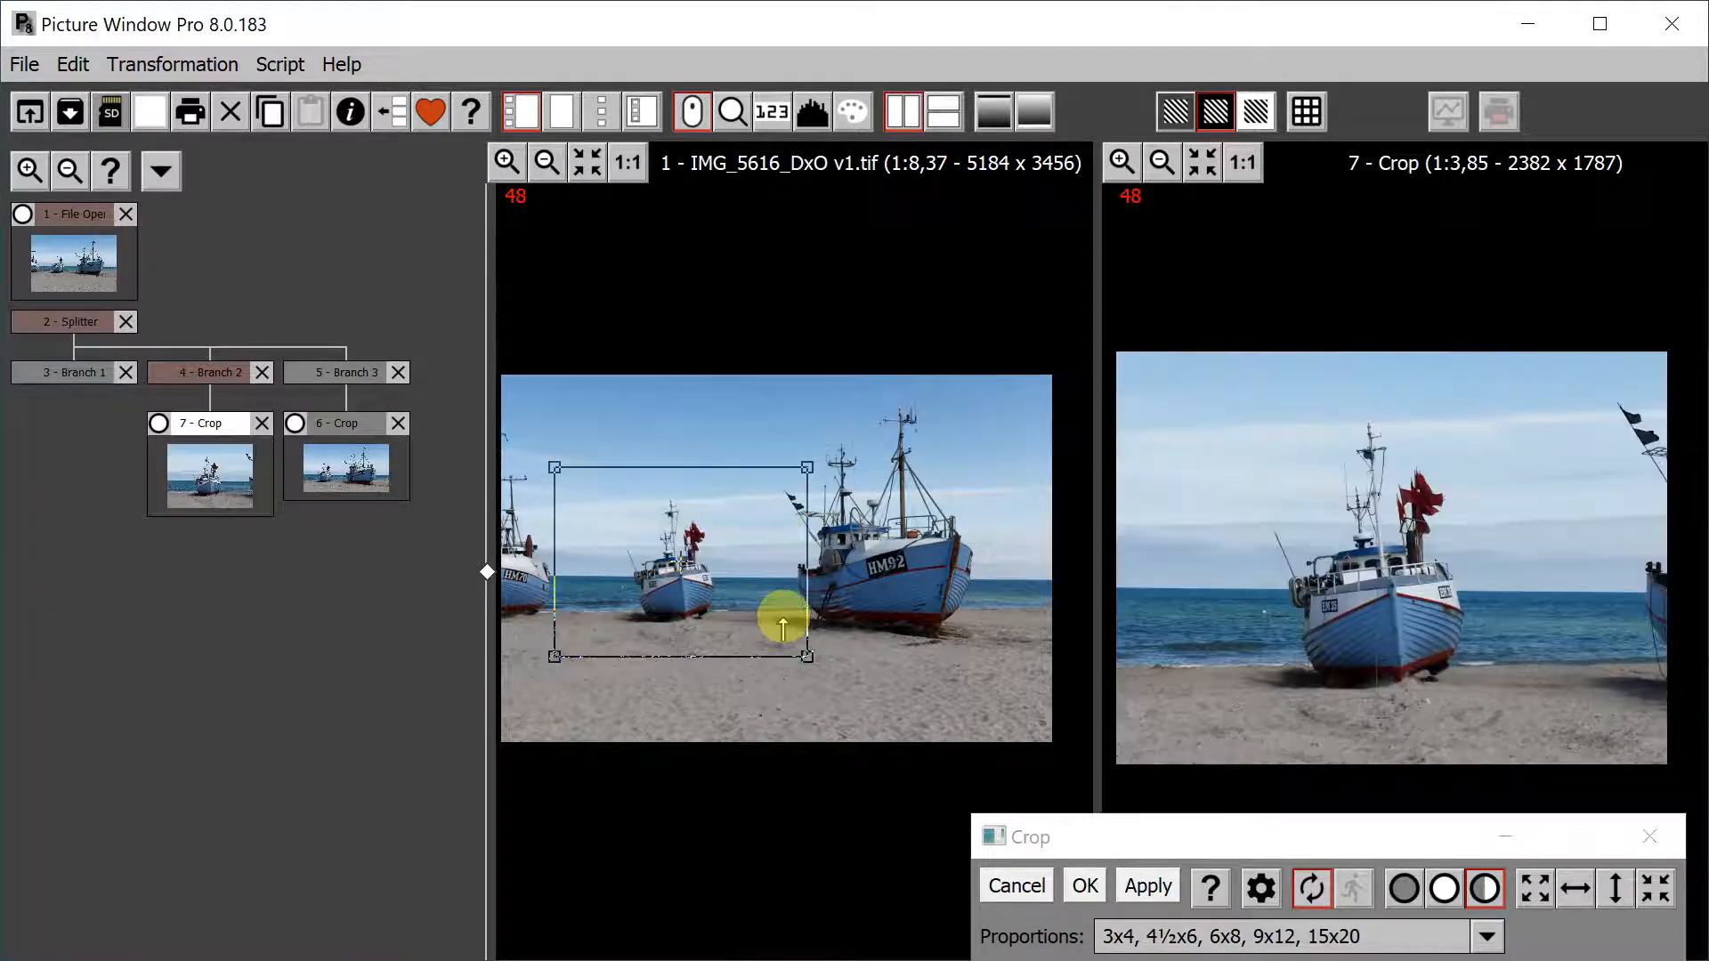
drag(807, 589, 780, 588)
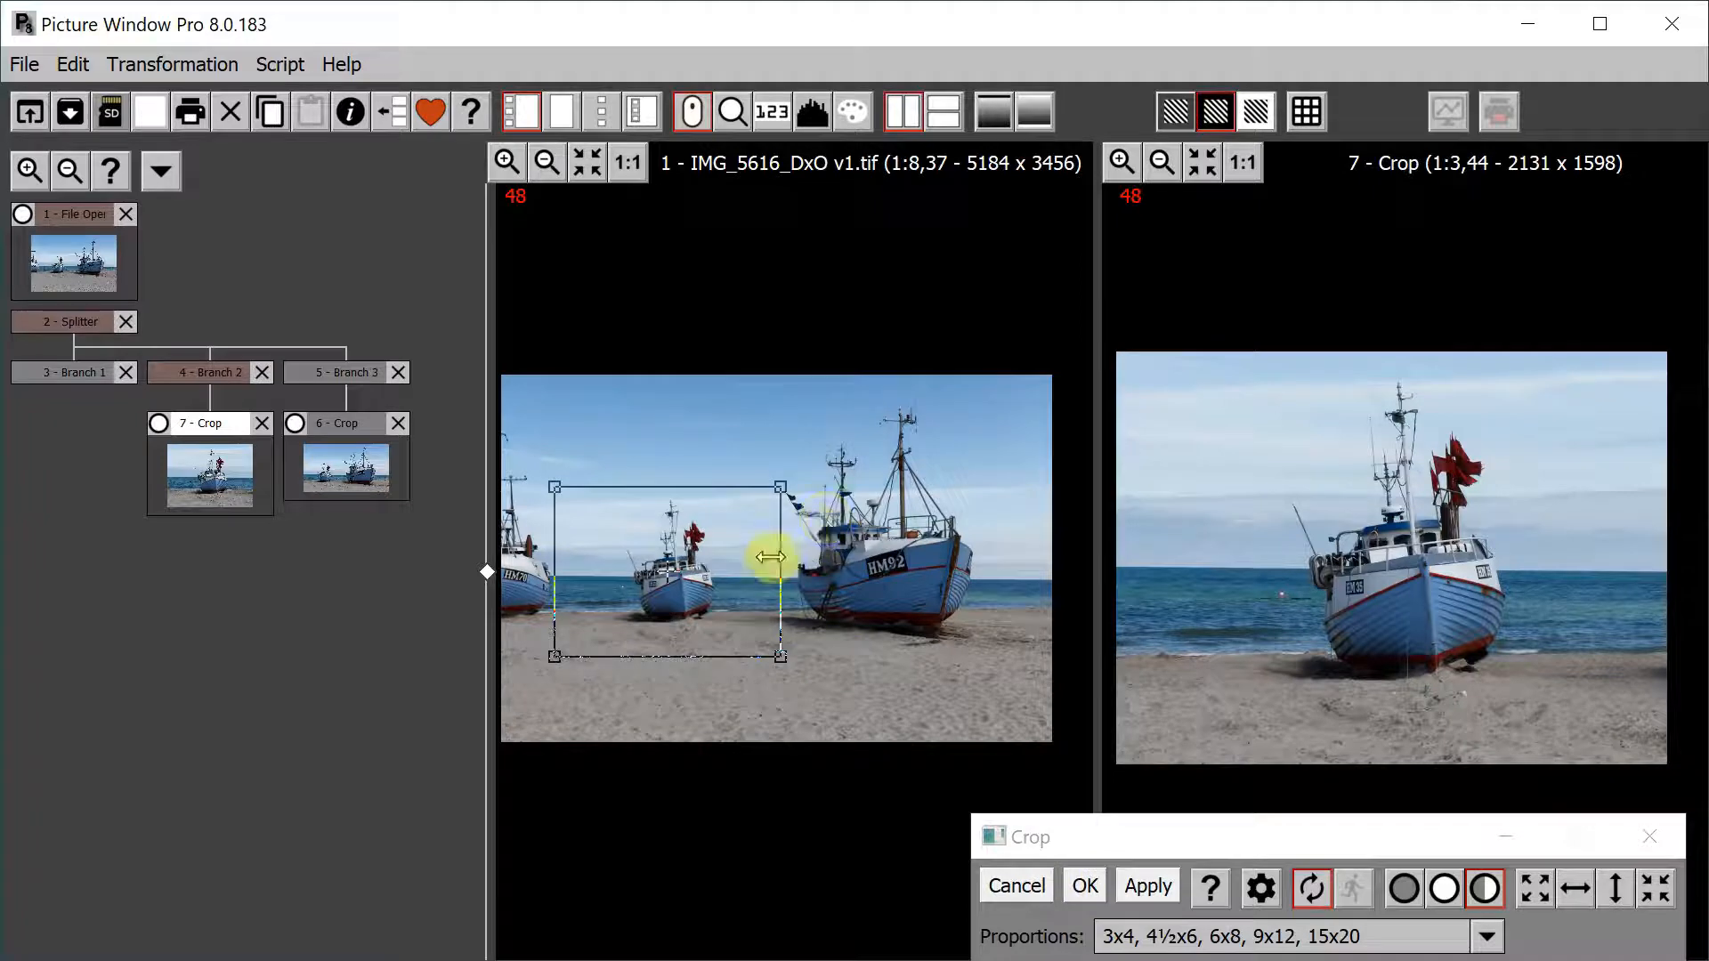
click(1085, 884)
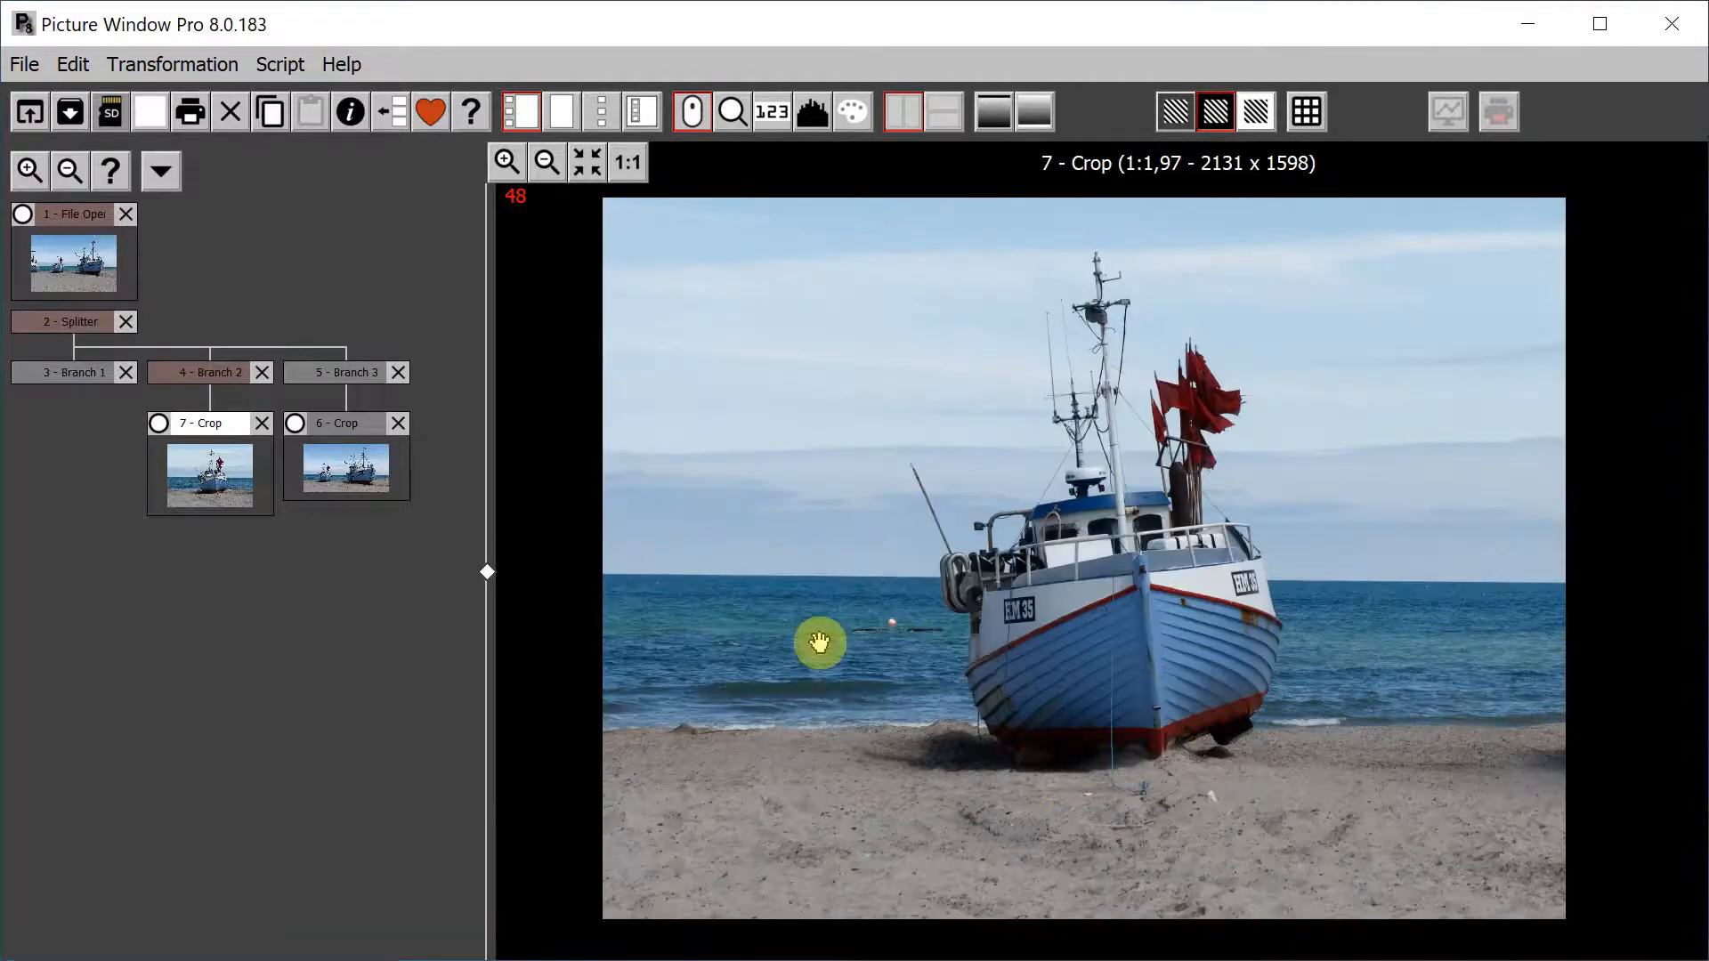
Step: Start a Crop transformation on Branch 1 with proportions 3x4, 4½x6, 6x8, 9x12, 15x20
click(59, 375)
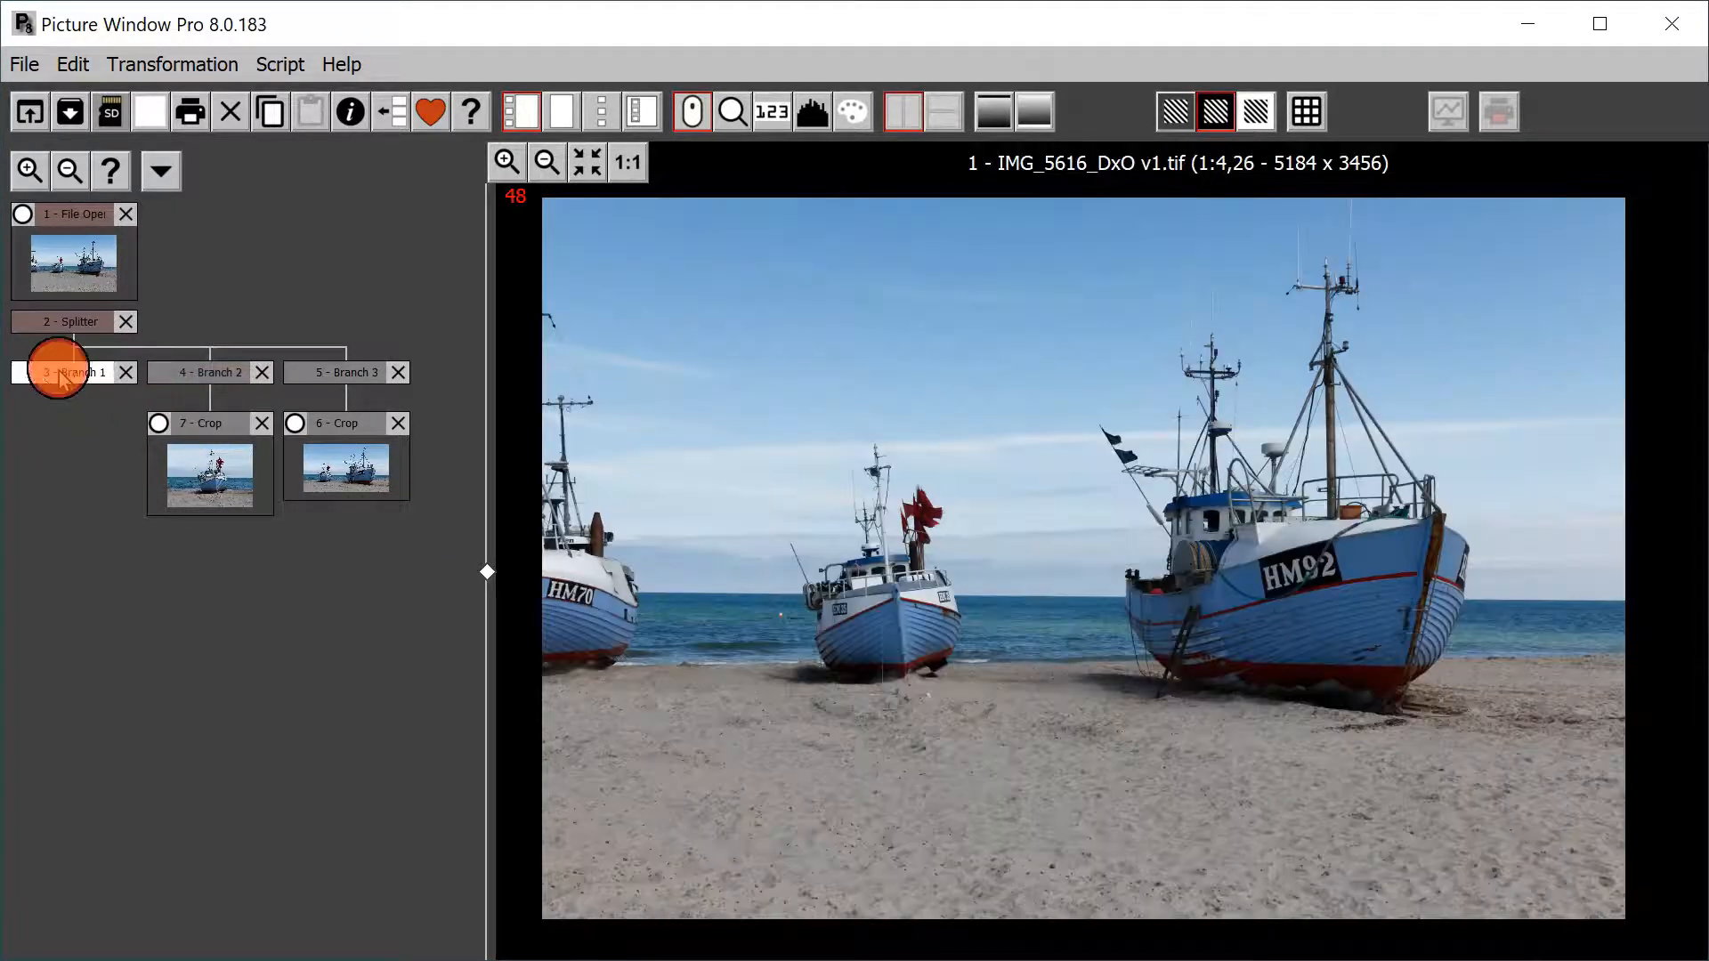
click(138, 71)
mouse_move(228, 130)
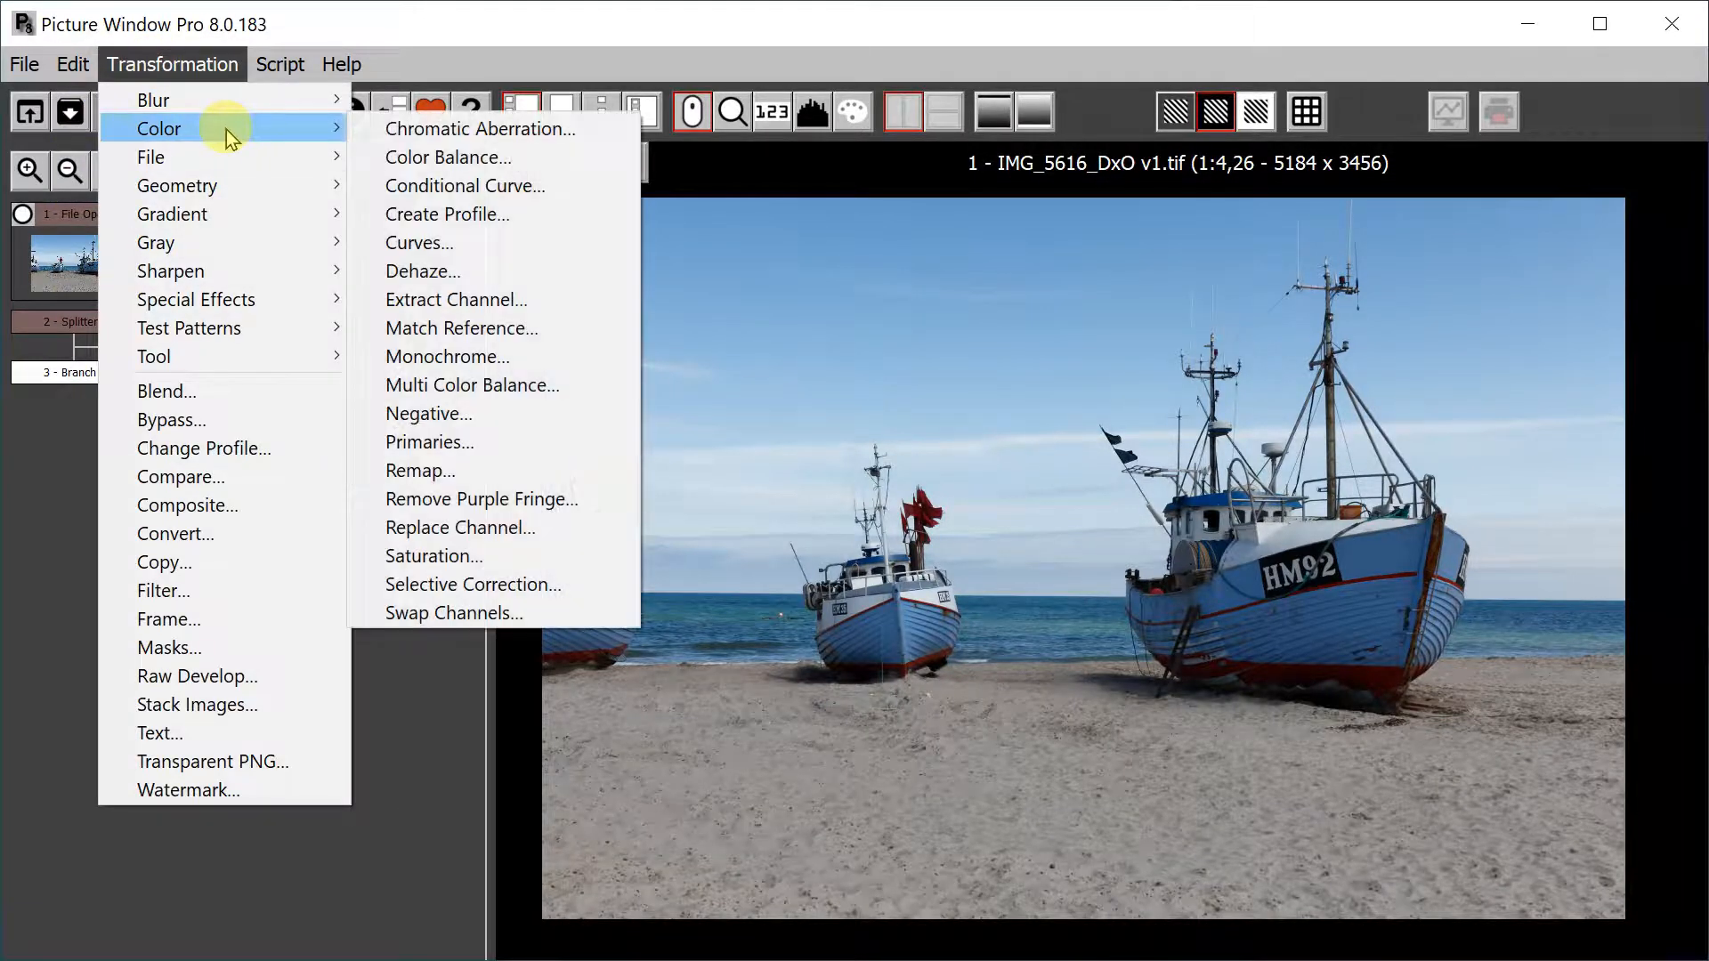
mouse_move(232, 195)
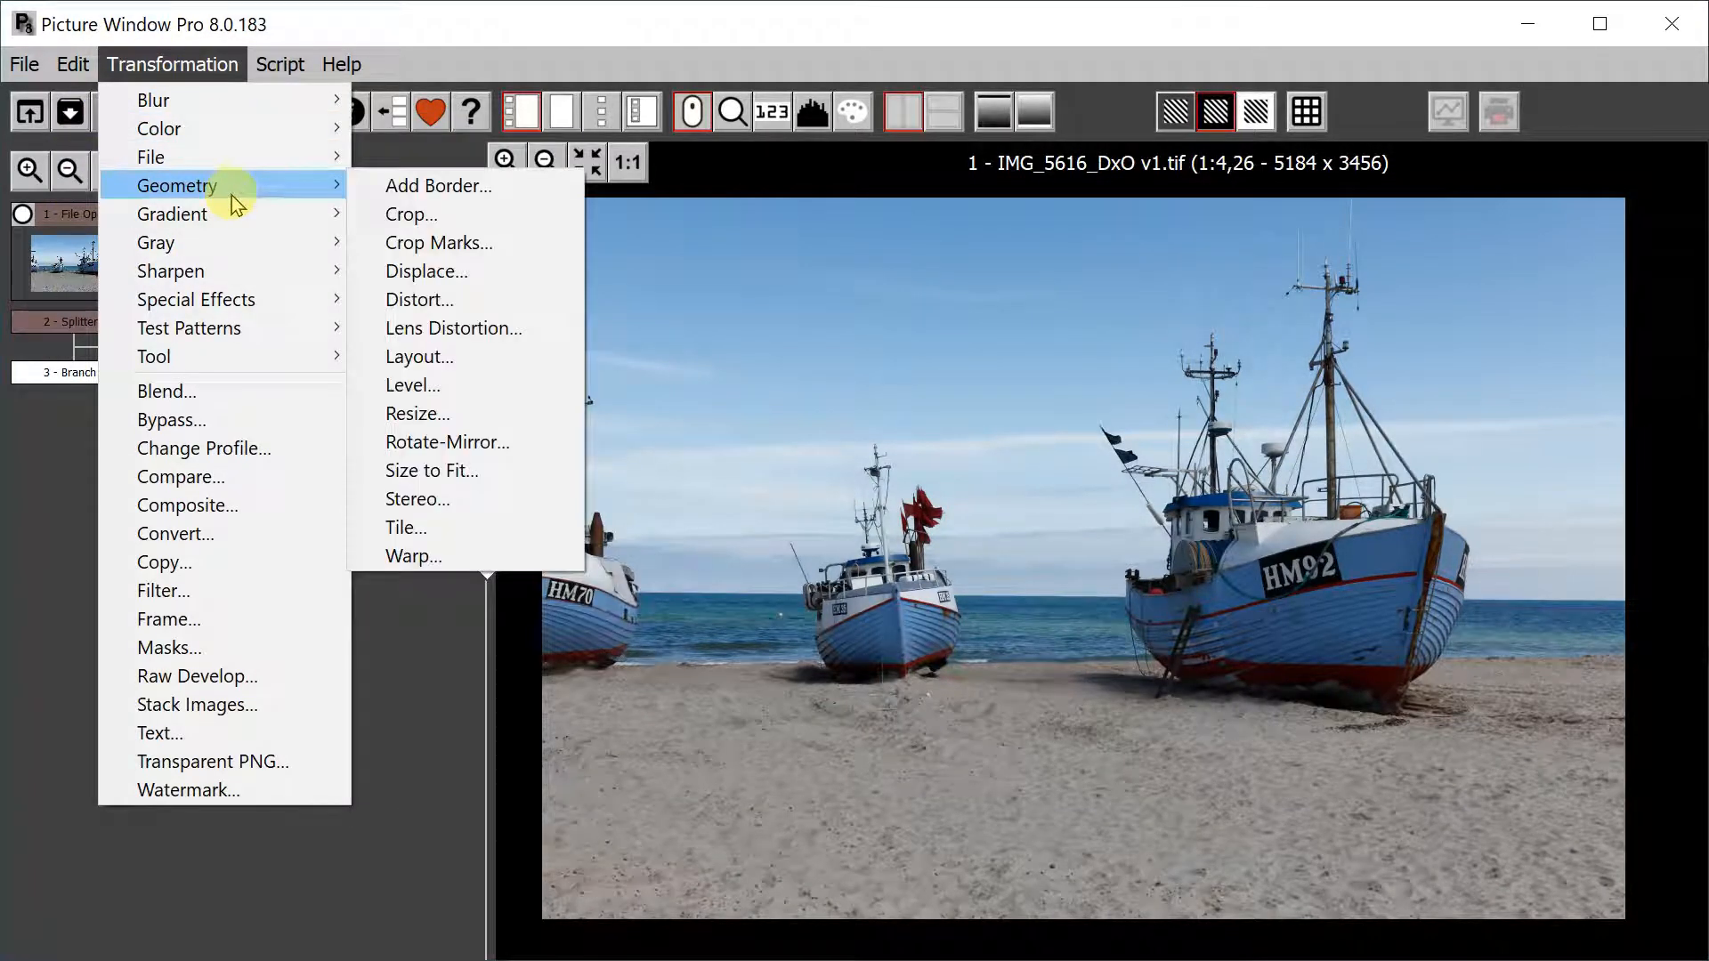
click(457, 218)
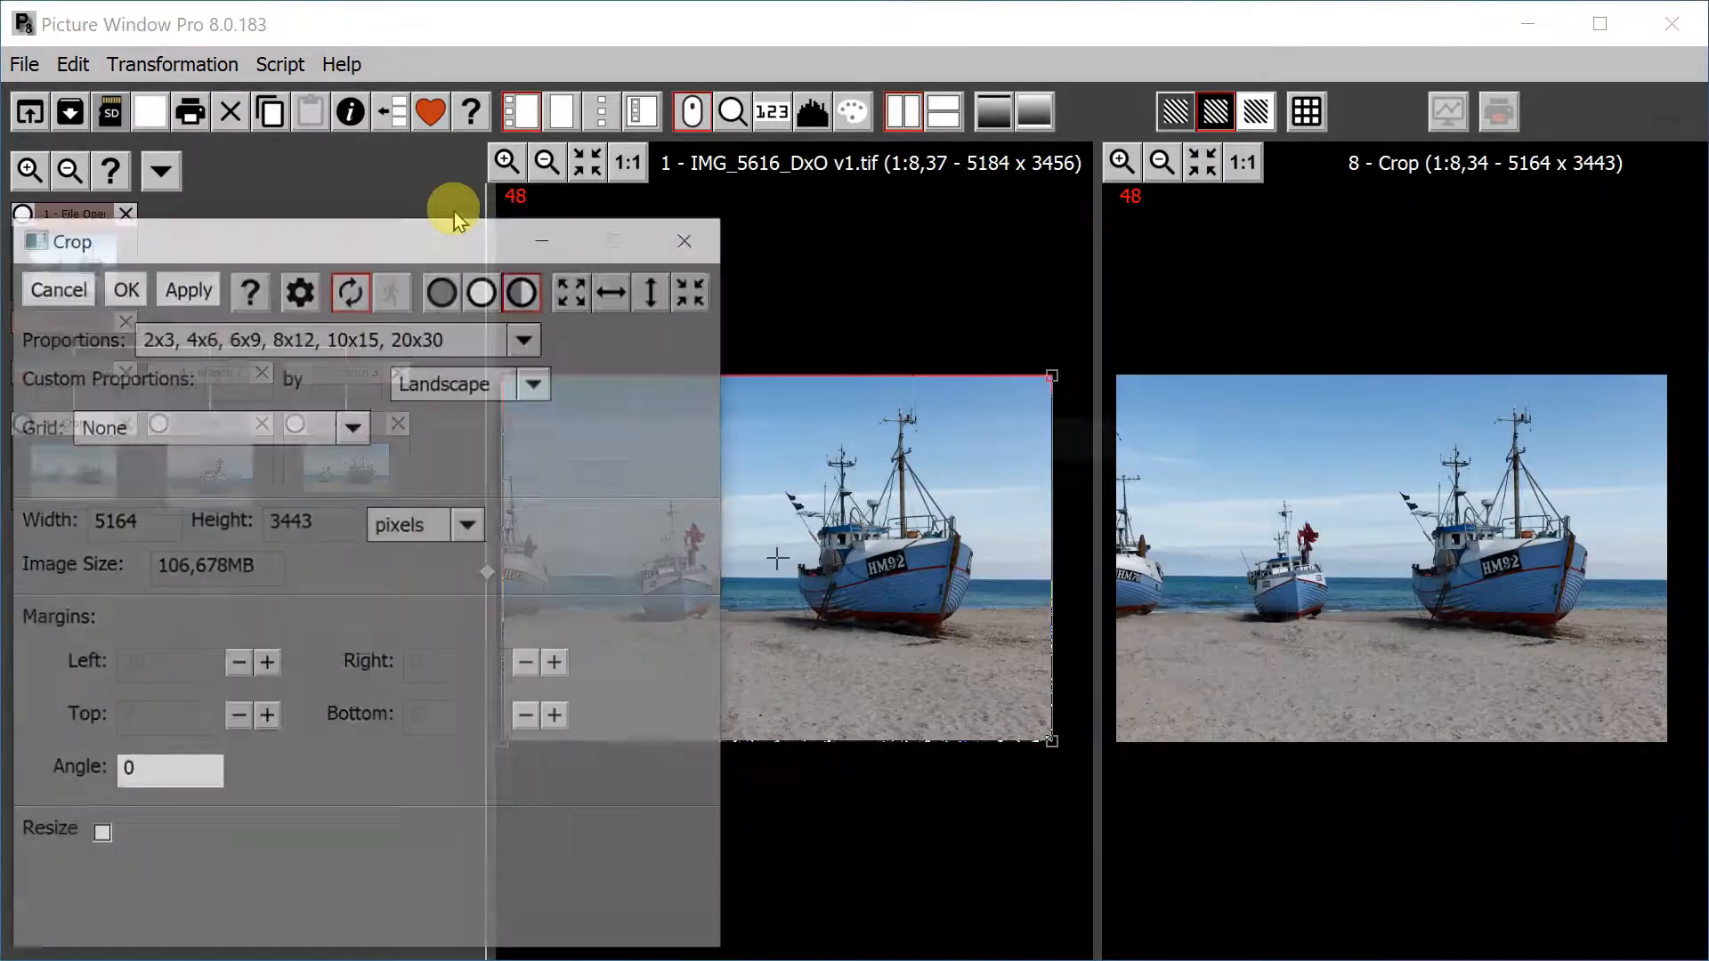
click(503, 338)
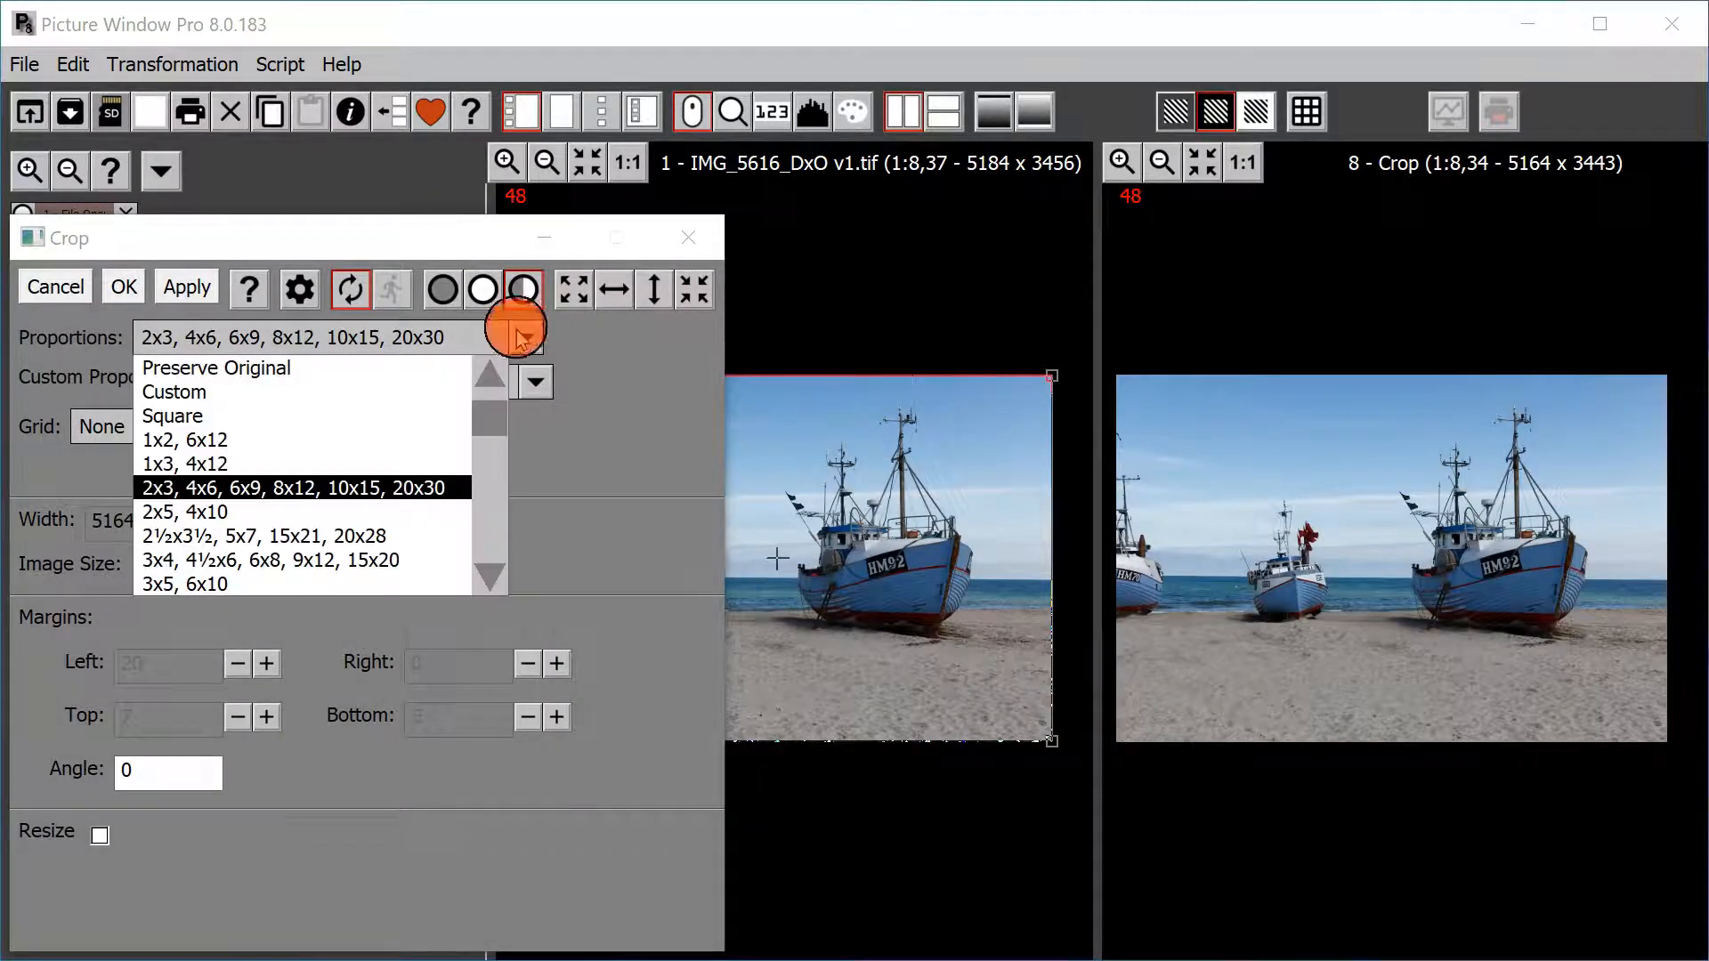
click(274, 561)
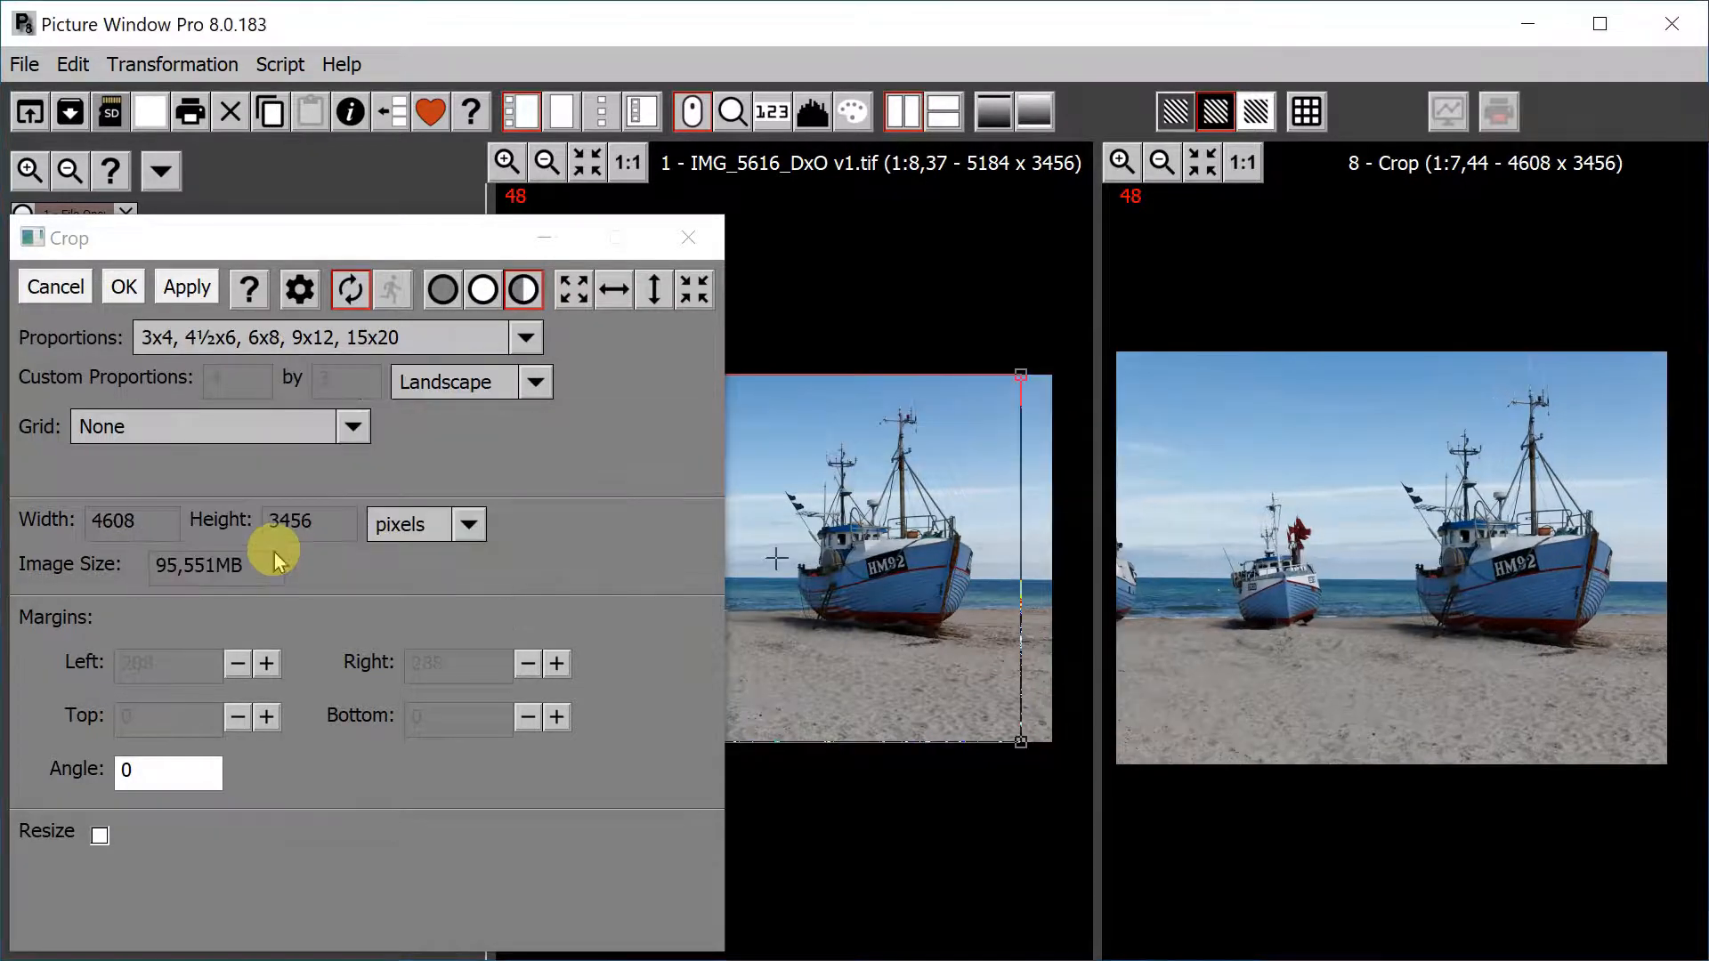
Step: Fit the Branch 1 crop frame around the large HM92 boat, about 3166 x 2375 pixels, and accept the crop
drag(310, 238, 1282, 856)
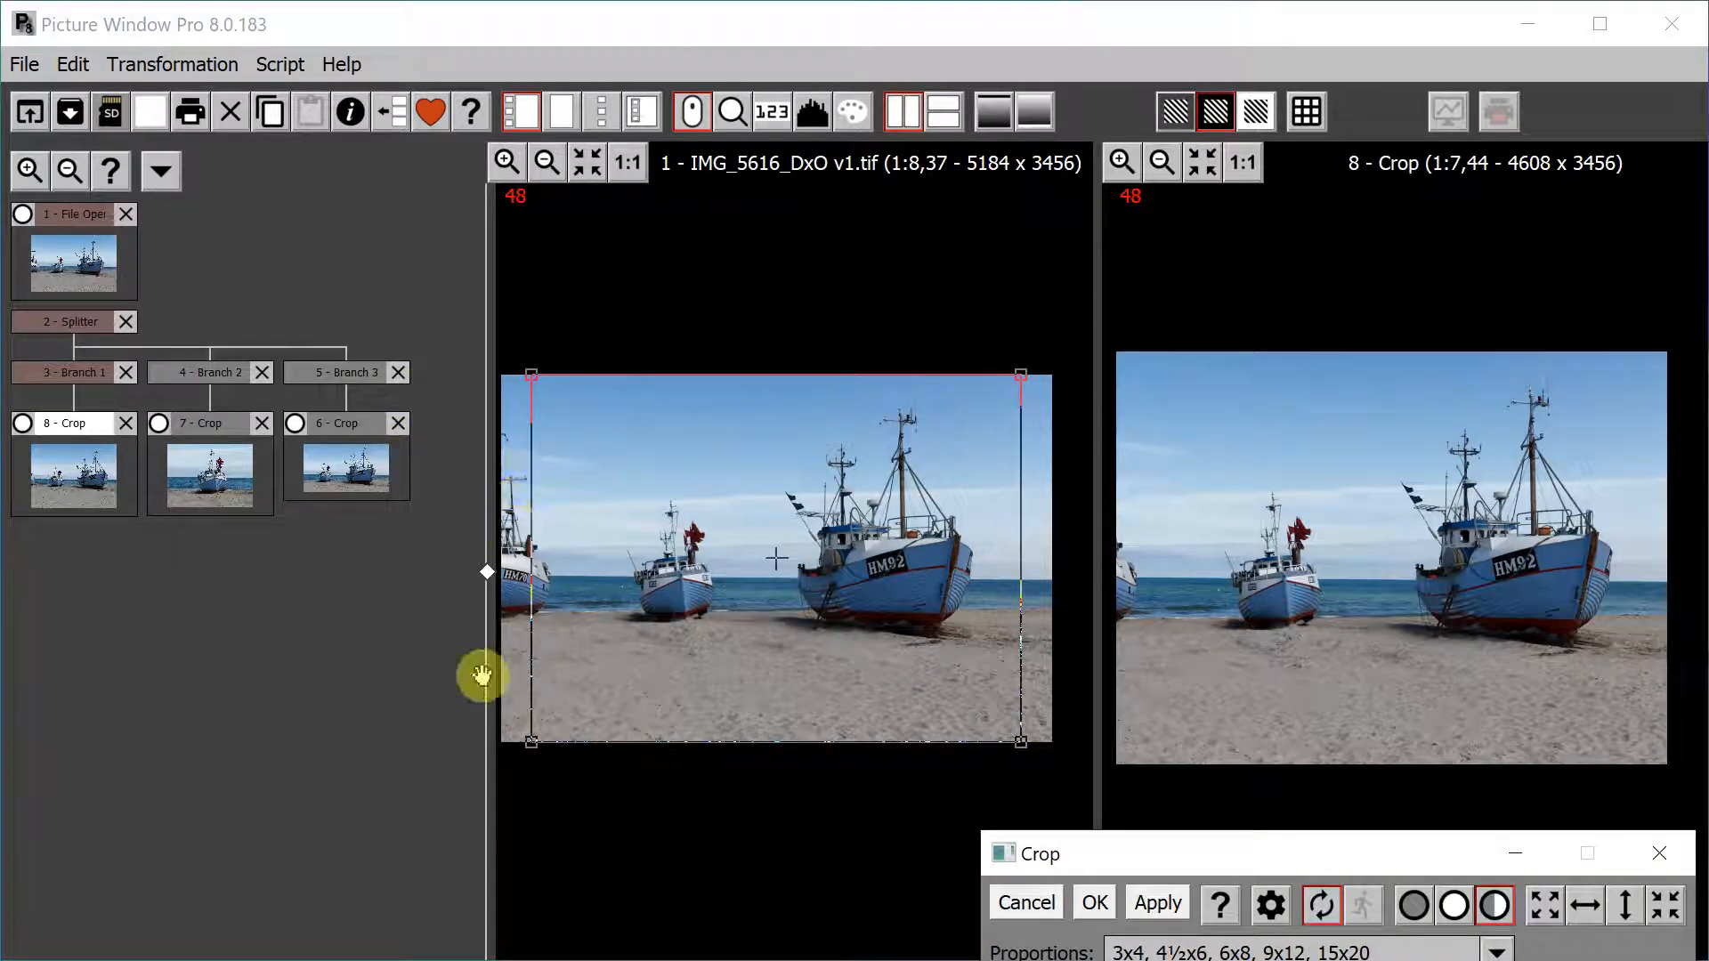
drag(526, 732, 683, 729)
drag(795, 580, 848, 574)
drag(655, 671, 812, 702)
mouse_move(873, 499)
mouse_down()
mouse_move(886, 558)
mouse_move(908, 546)
mouse_move(885, 572)
mouse_move(890, 526)
mouse_up()
click(1093, 903)
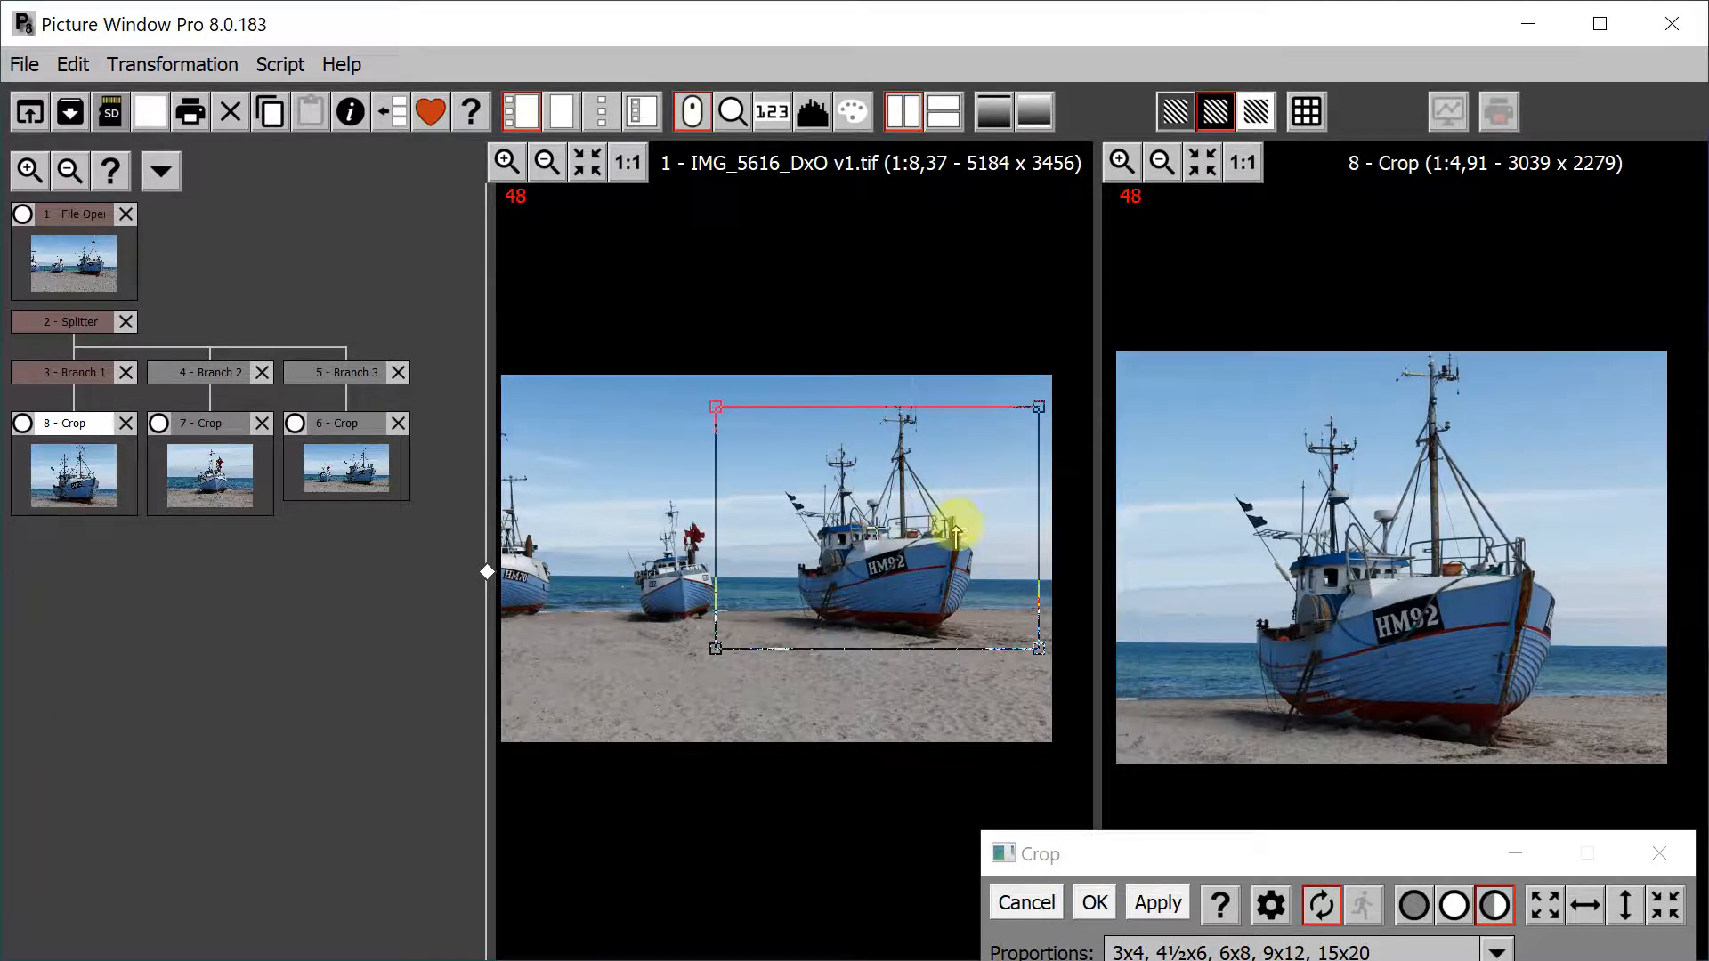
drag(1022, 498, 1068, 499)
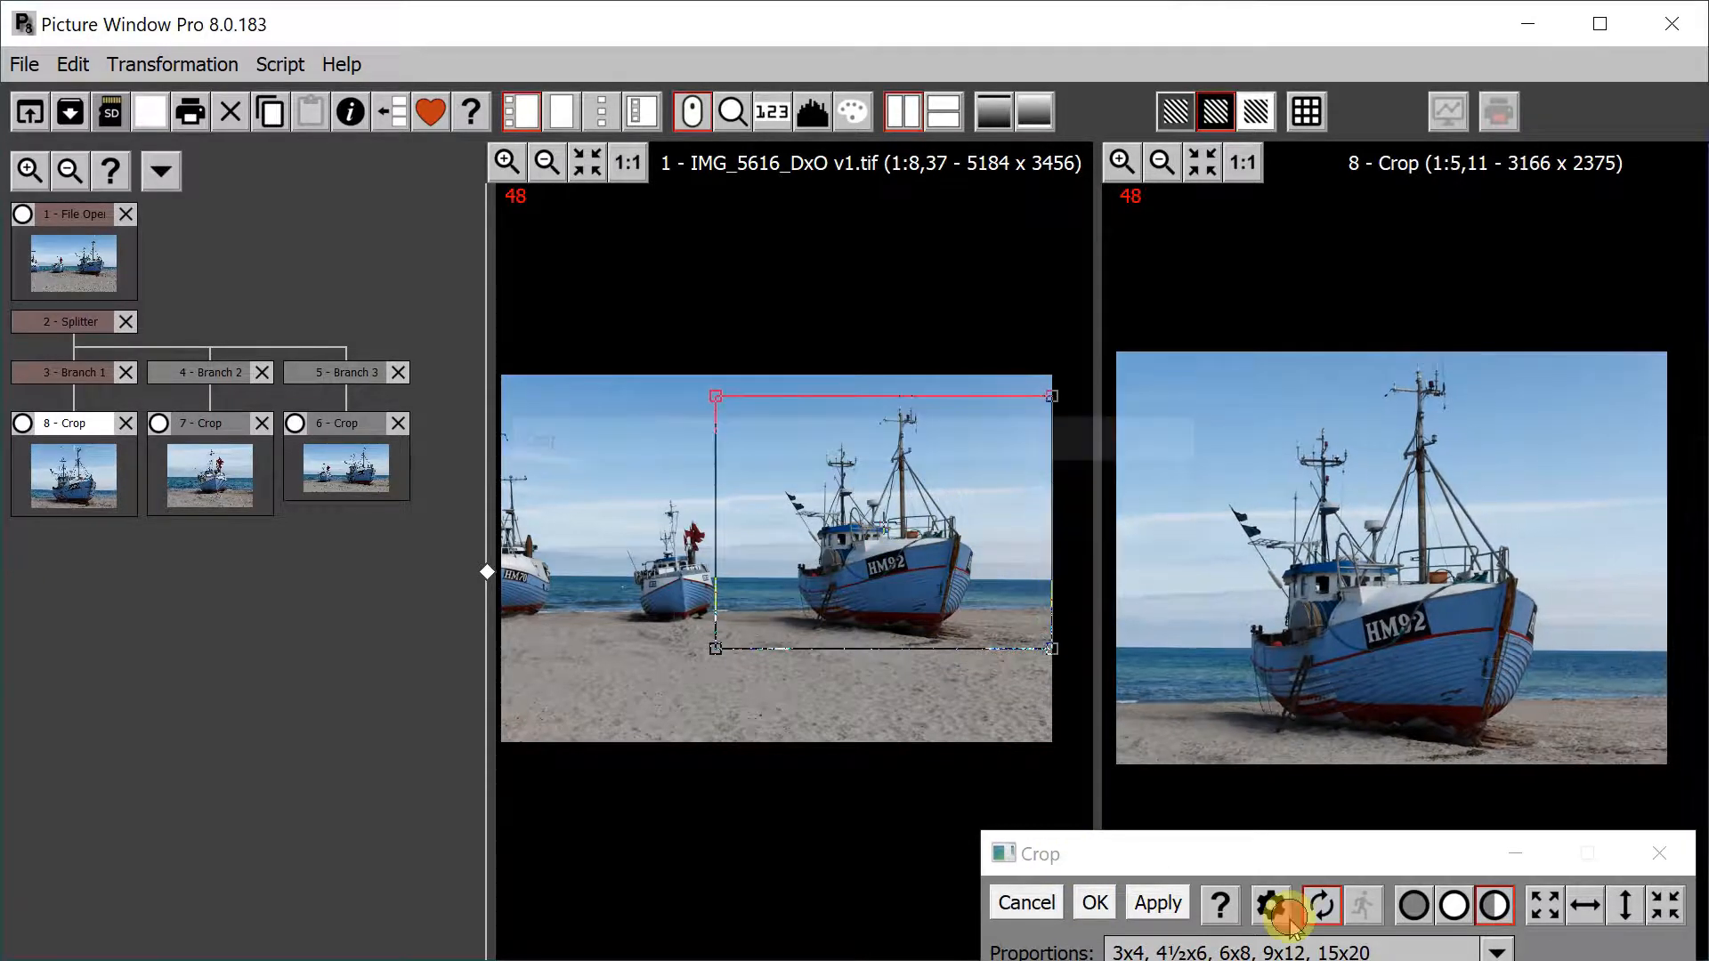
click(1094, 903)
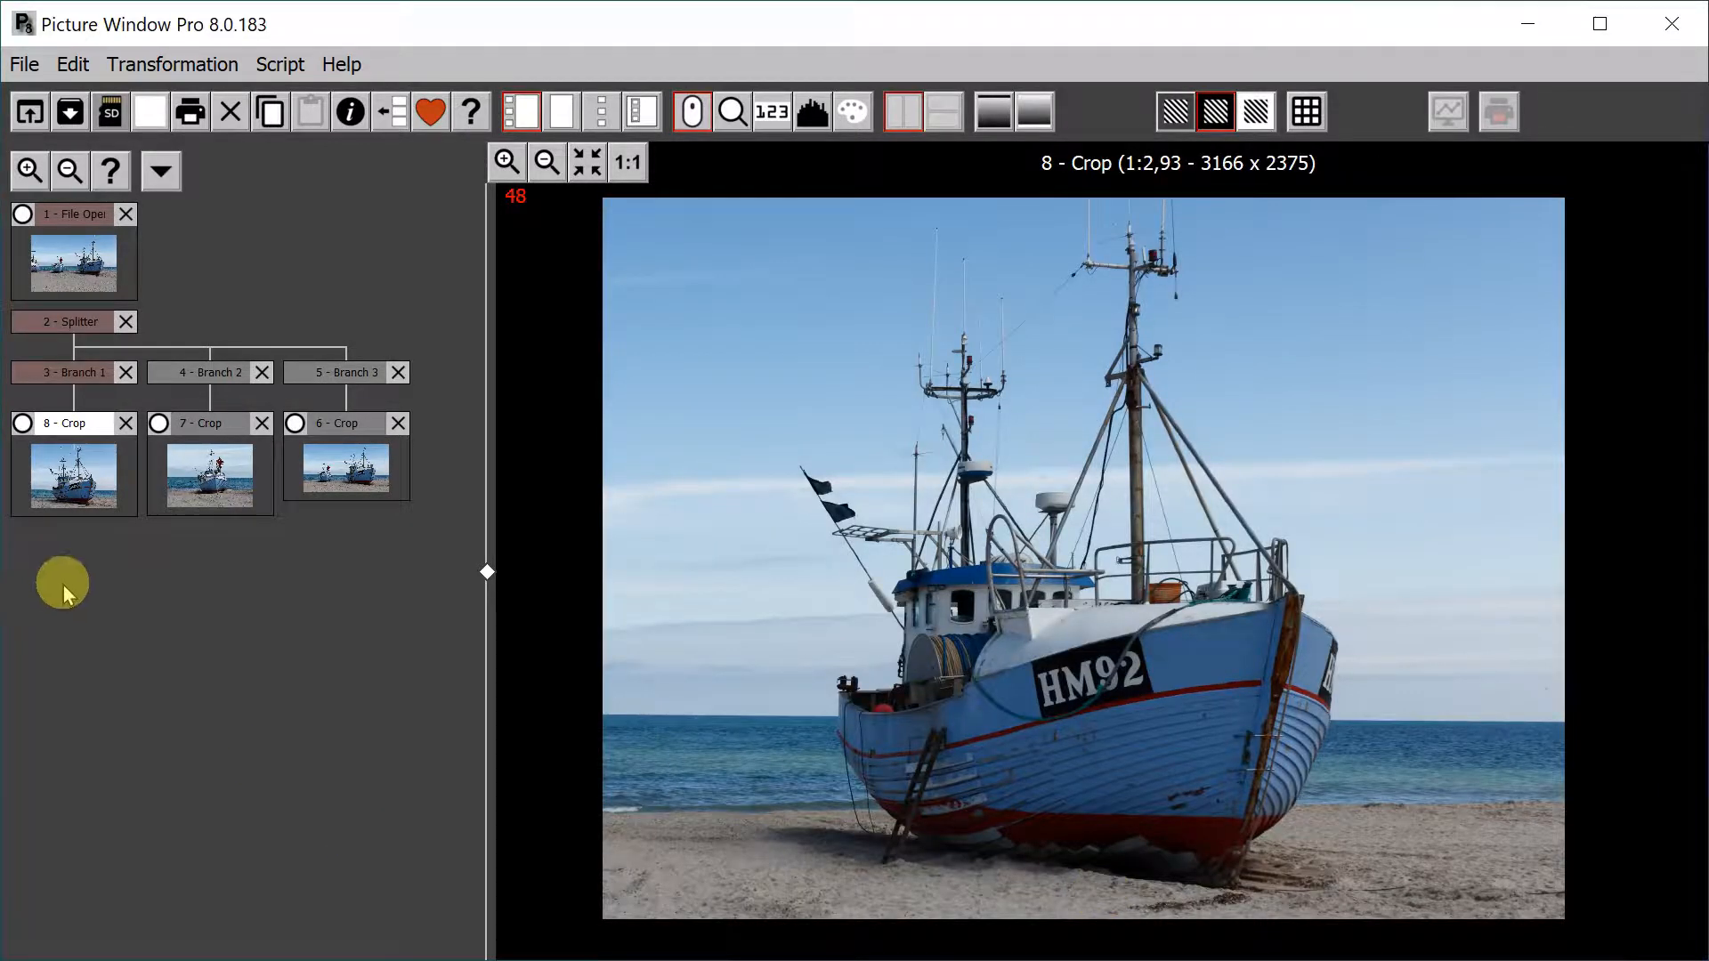
Step: View the cropped results of Branch 1, Branch 2 and Branch 3 one after another
click(58, 459)
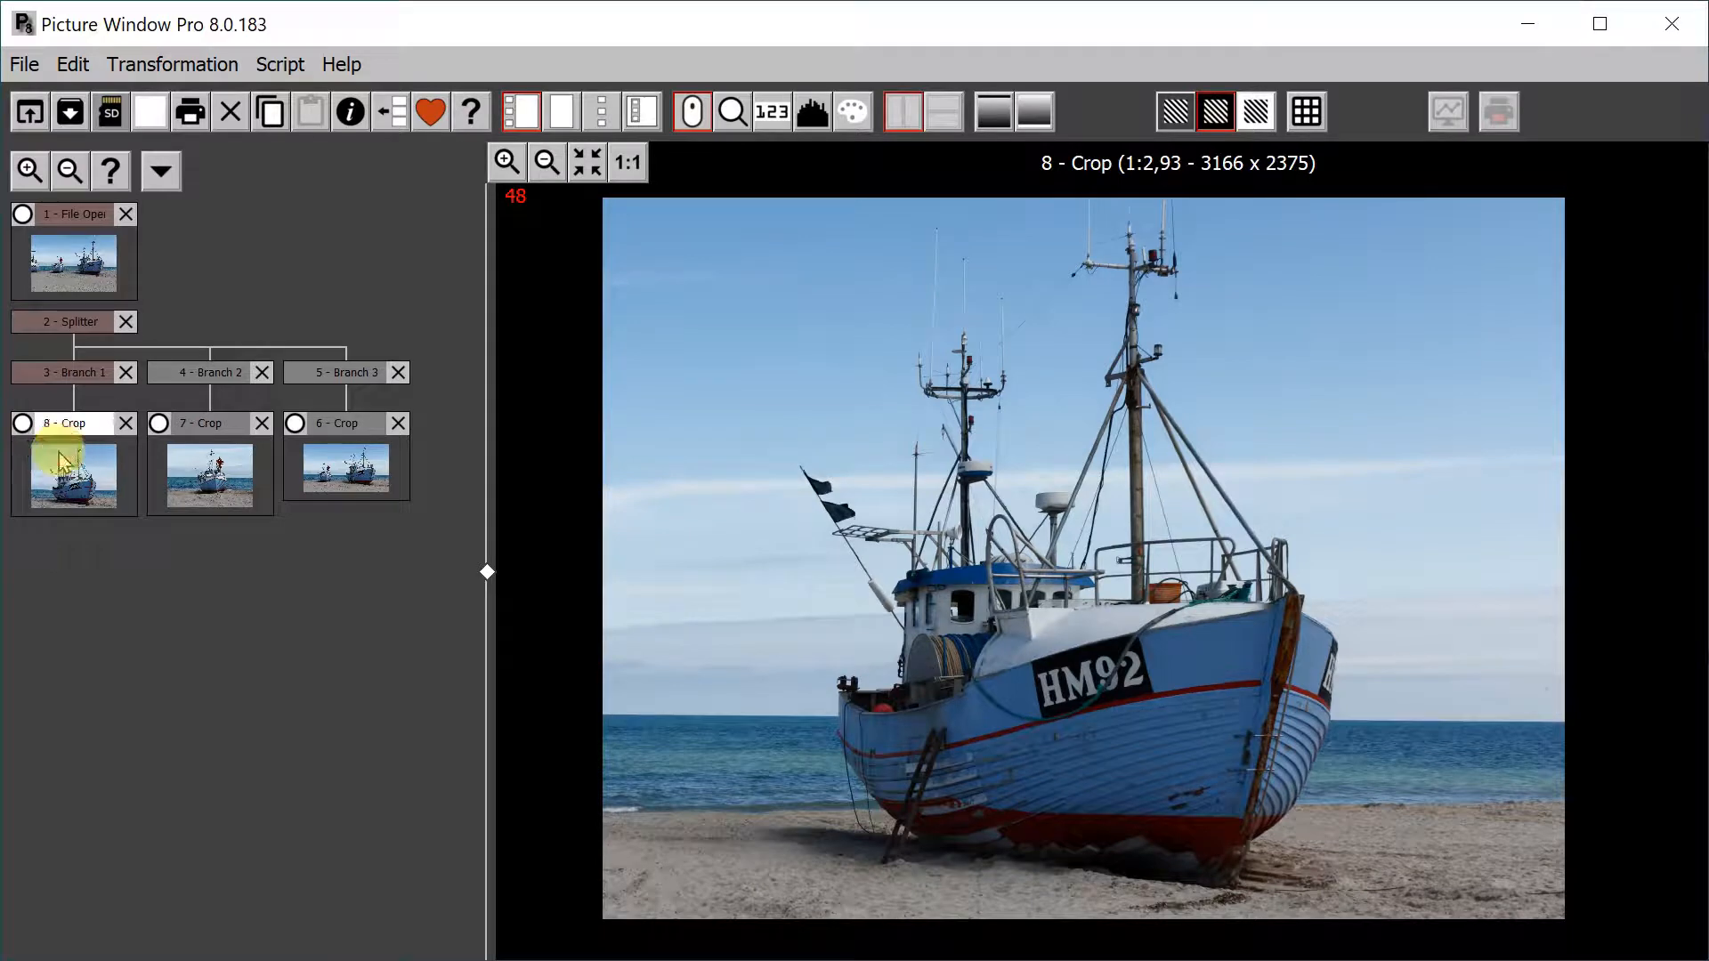
click(205, 475)
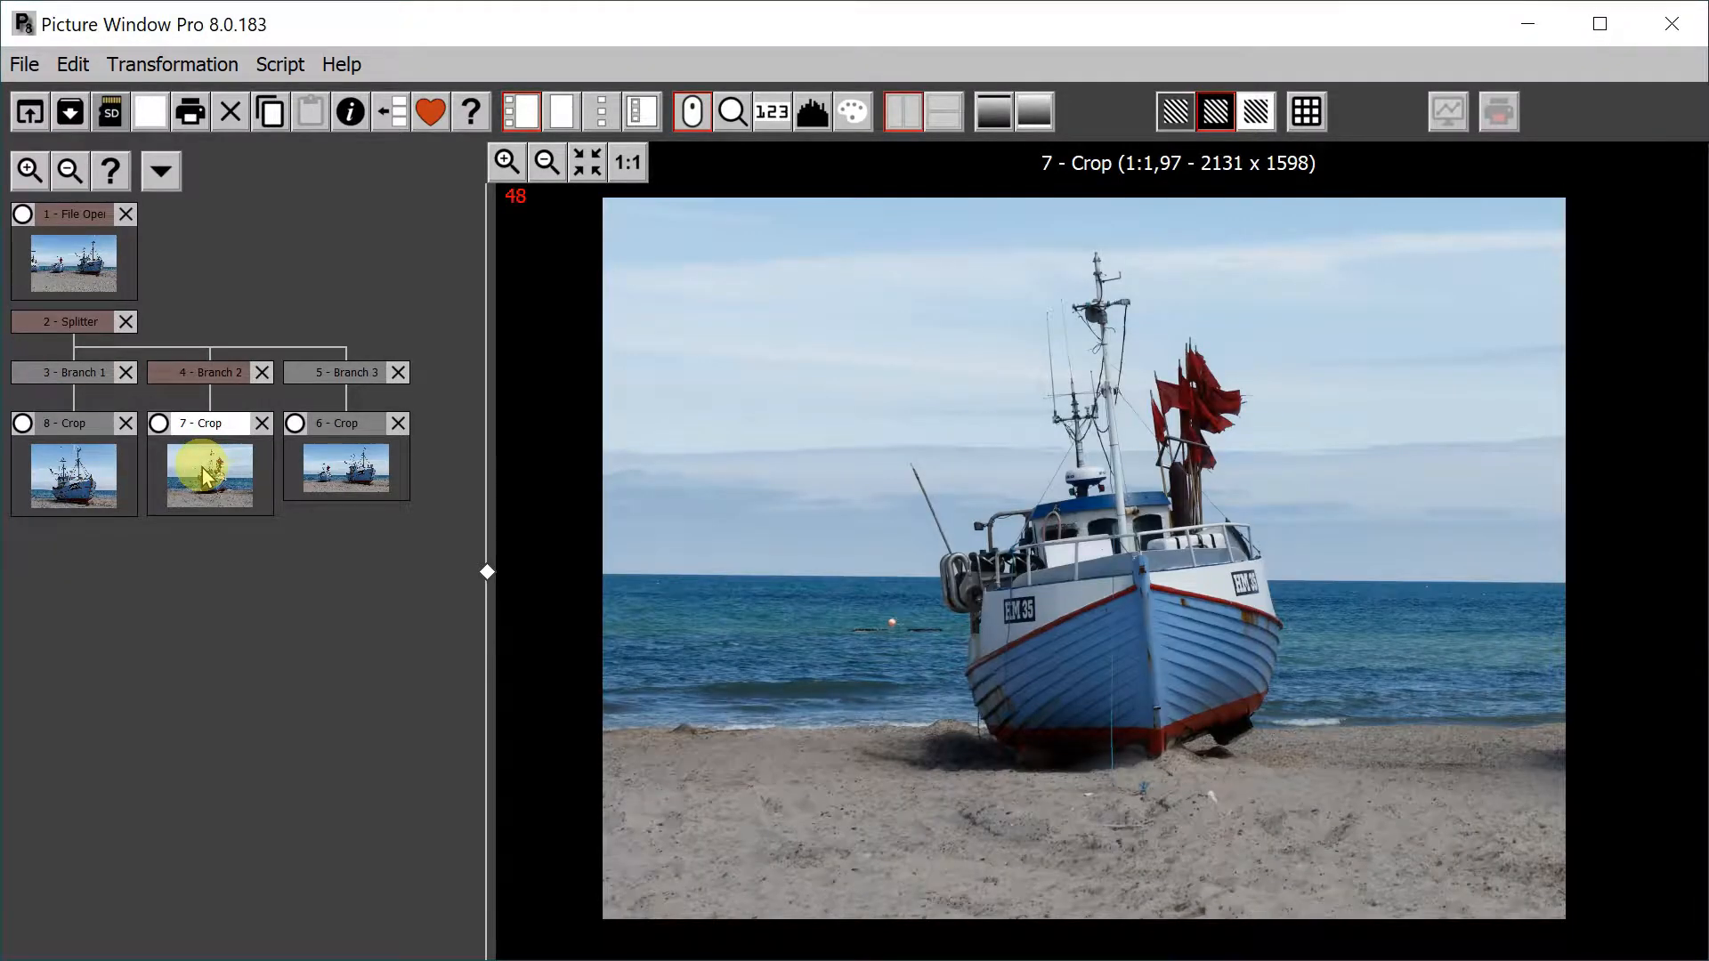
click(330, 467)
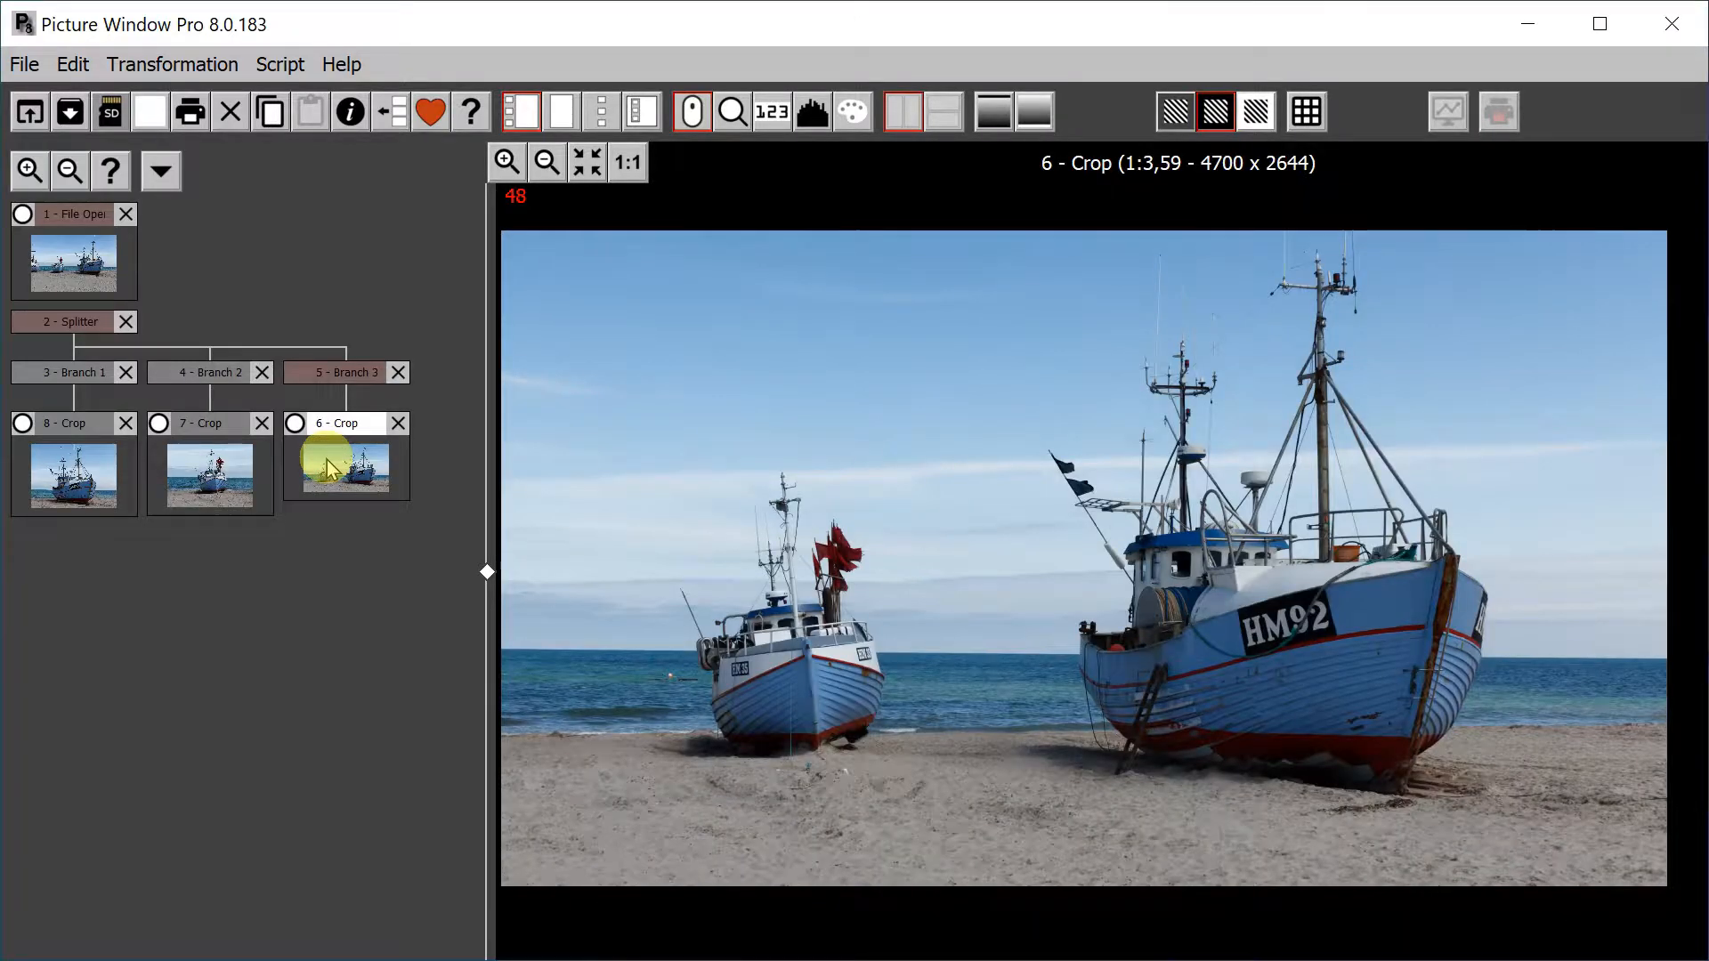